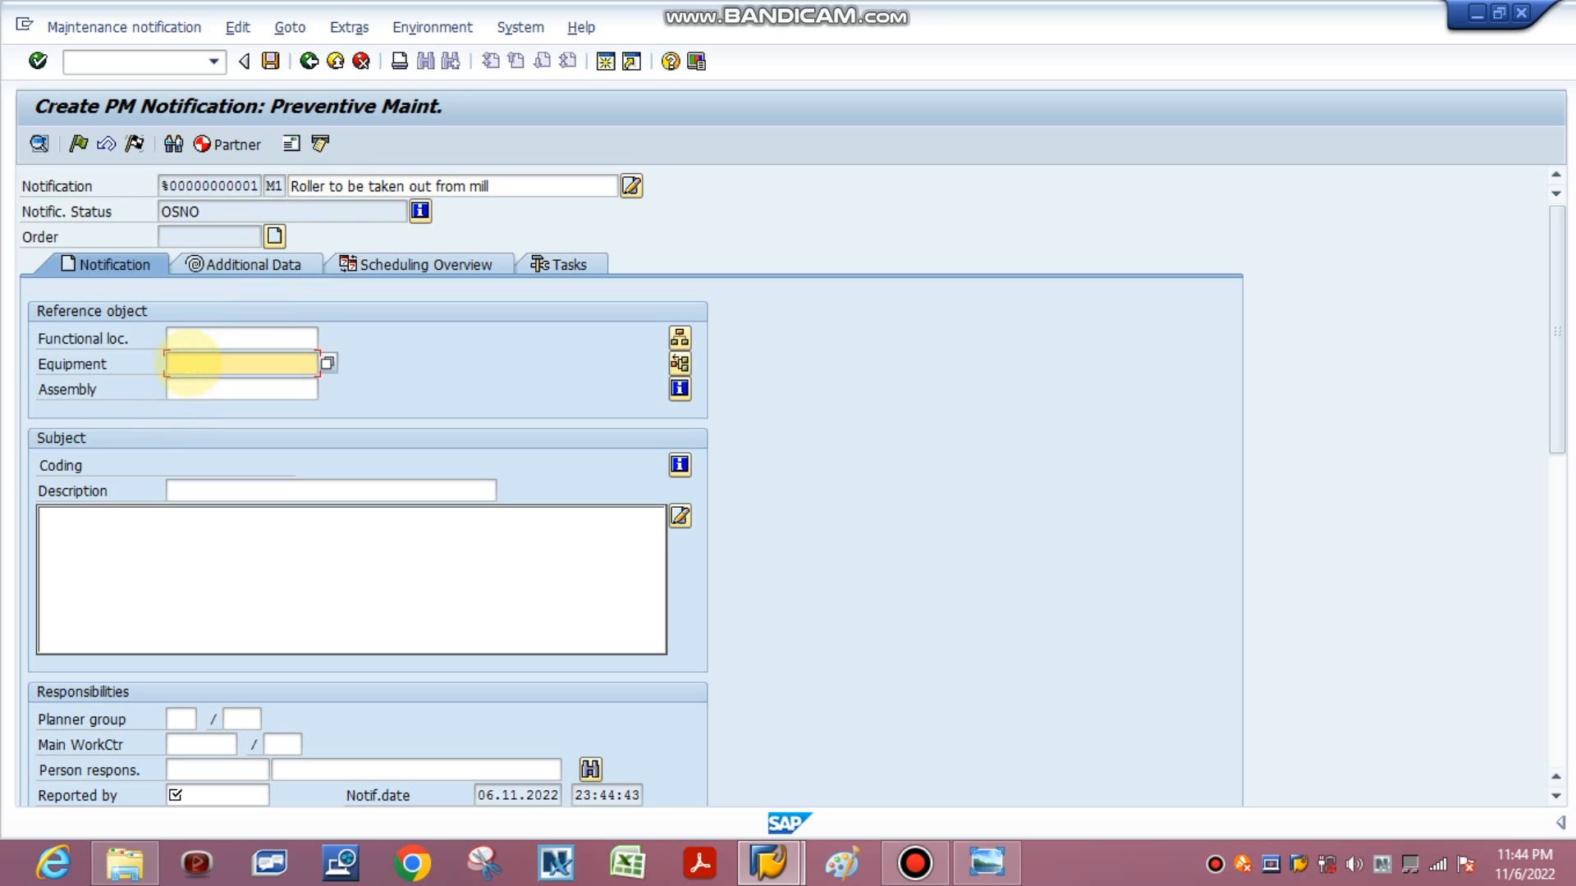
Enter PZ613B as the equipment of the preventive maintenance notification.
text(PZ612)
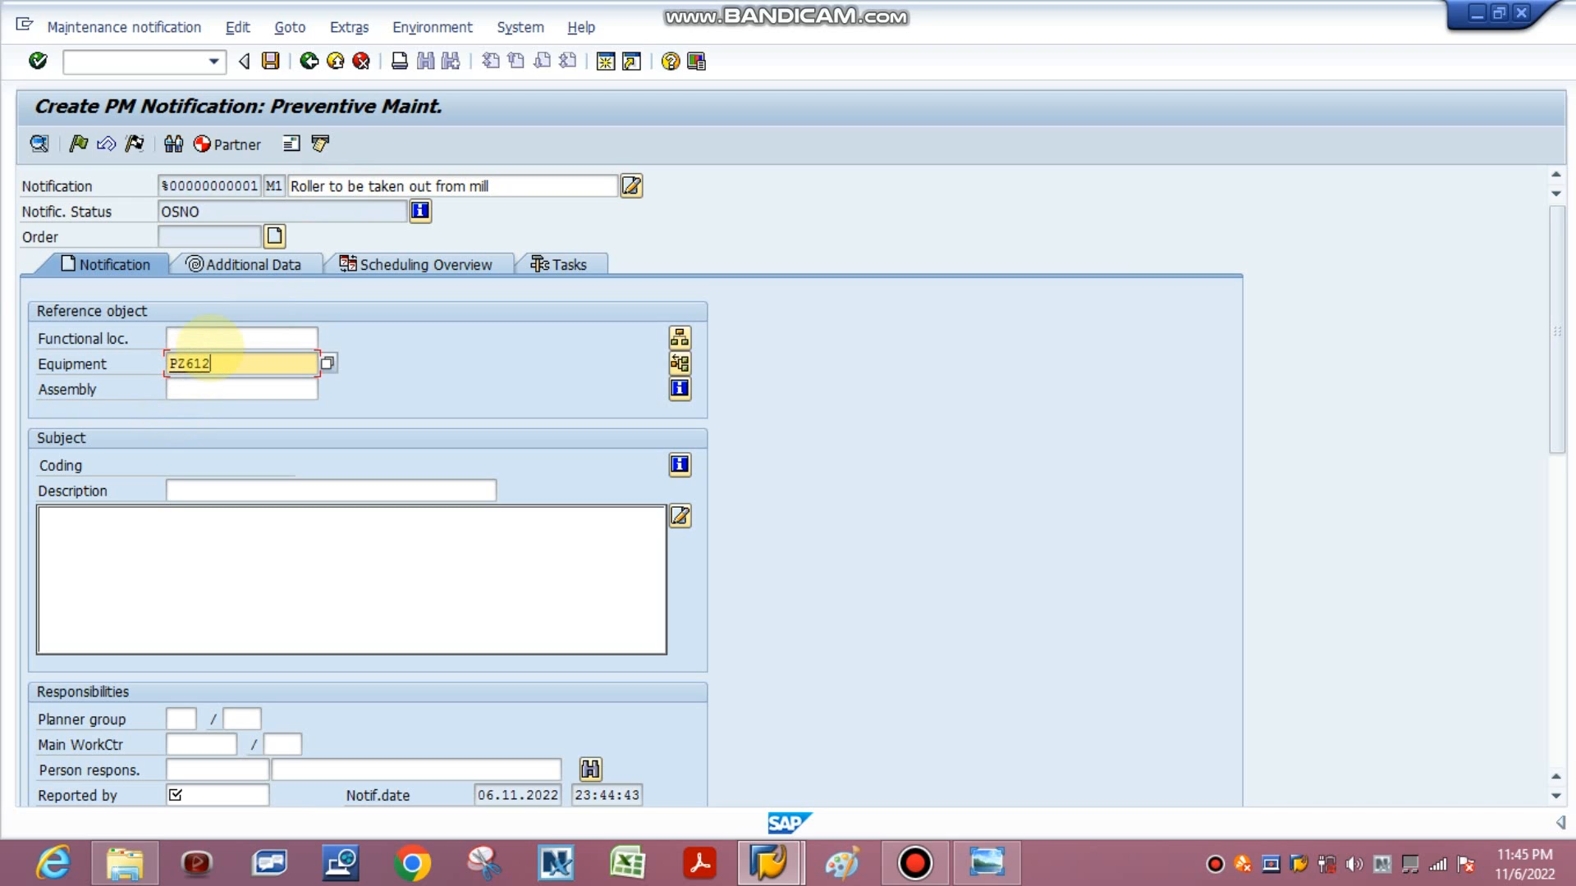
text(B)
key(Return)
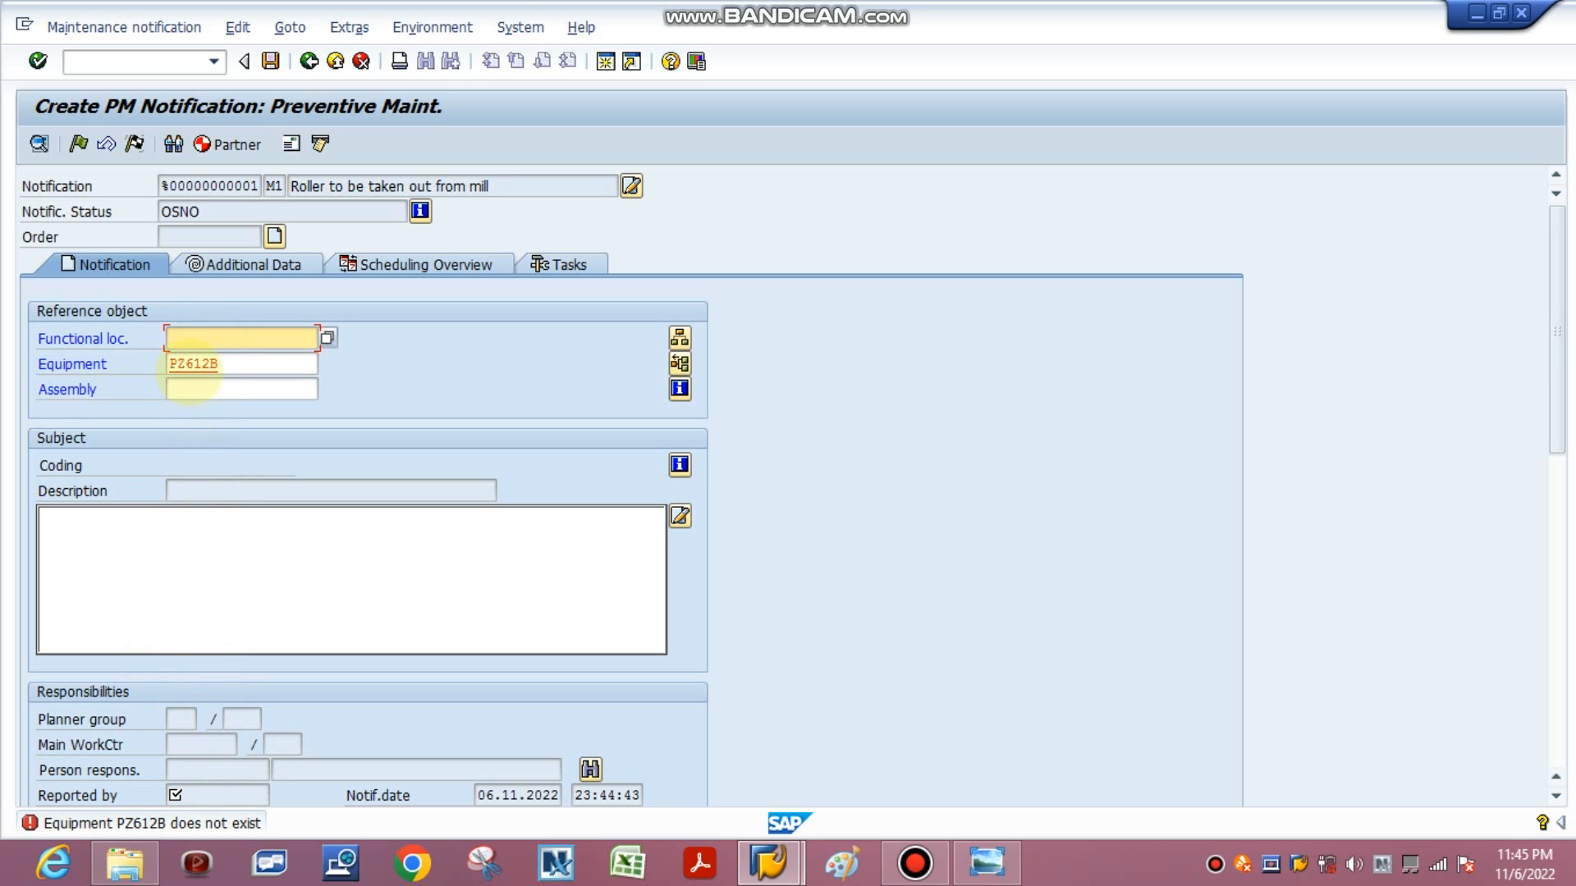
click(206, 359)
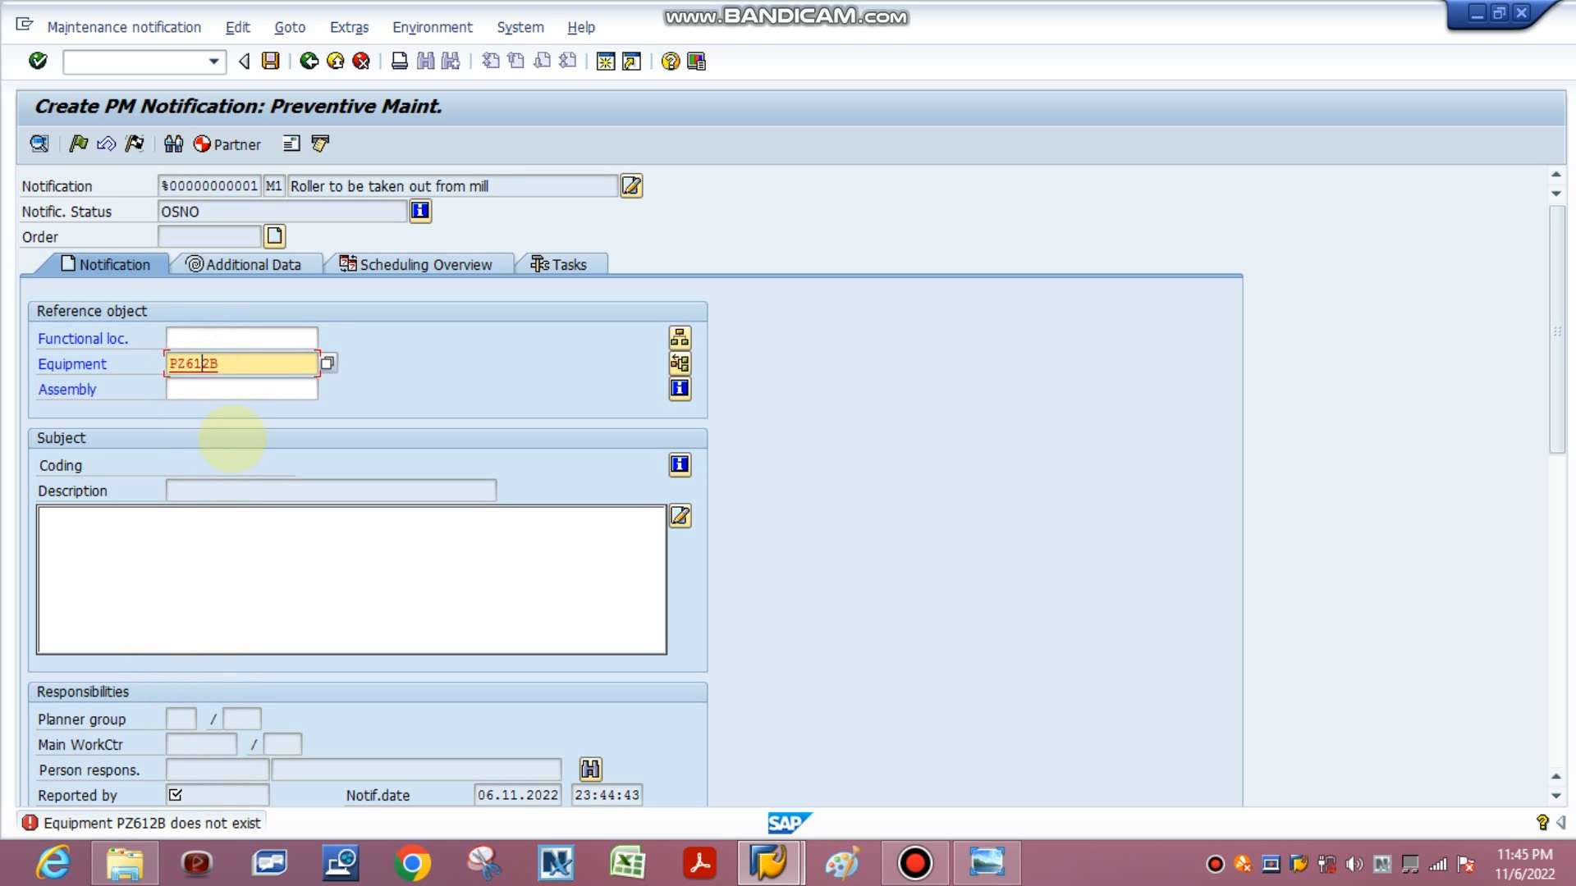
key(Delete)
text(3)
key(Return)
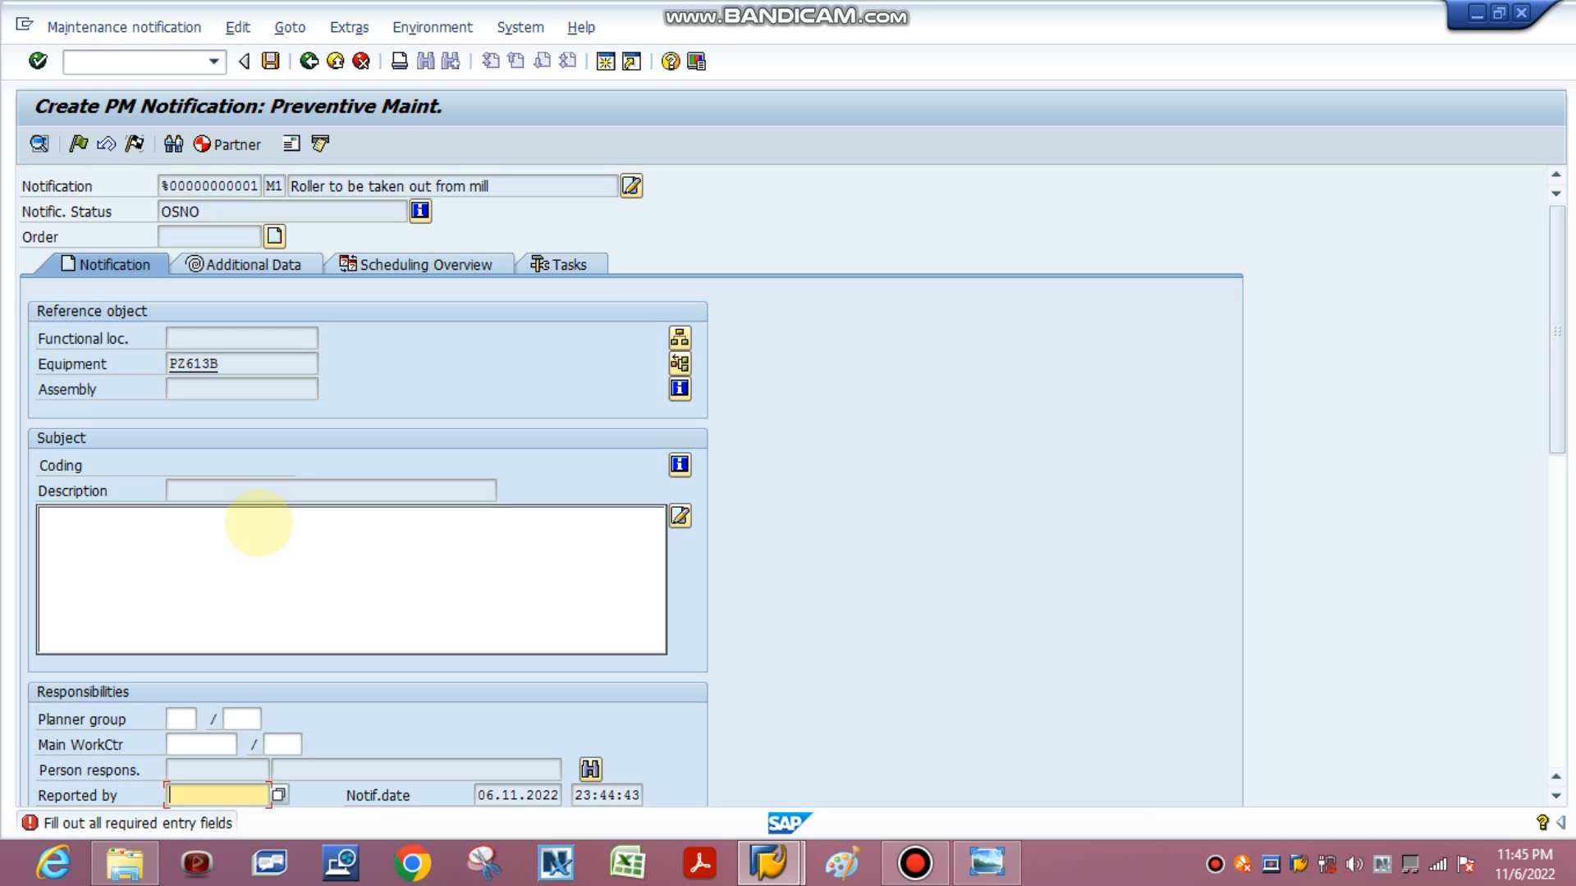
Set Reported by to ABC and enter "Roller to be taken out from mill" as the notification's long text.
text(ABC)
key(Return)
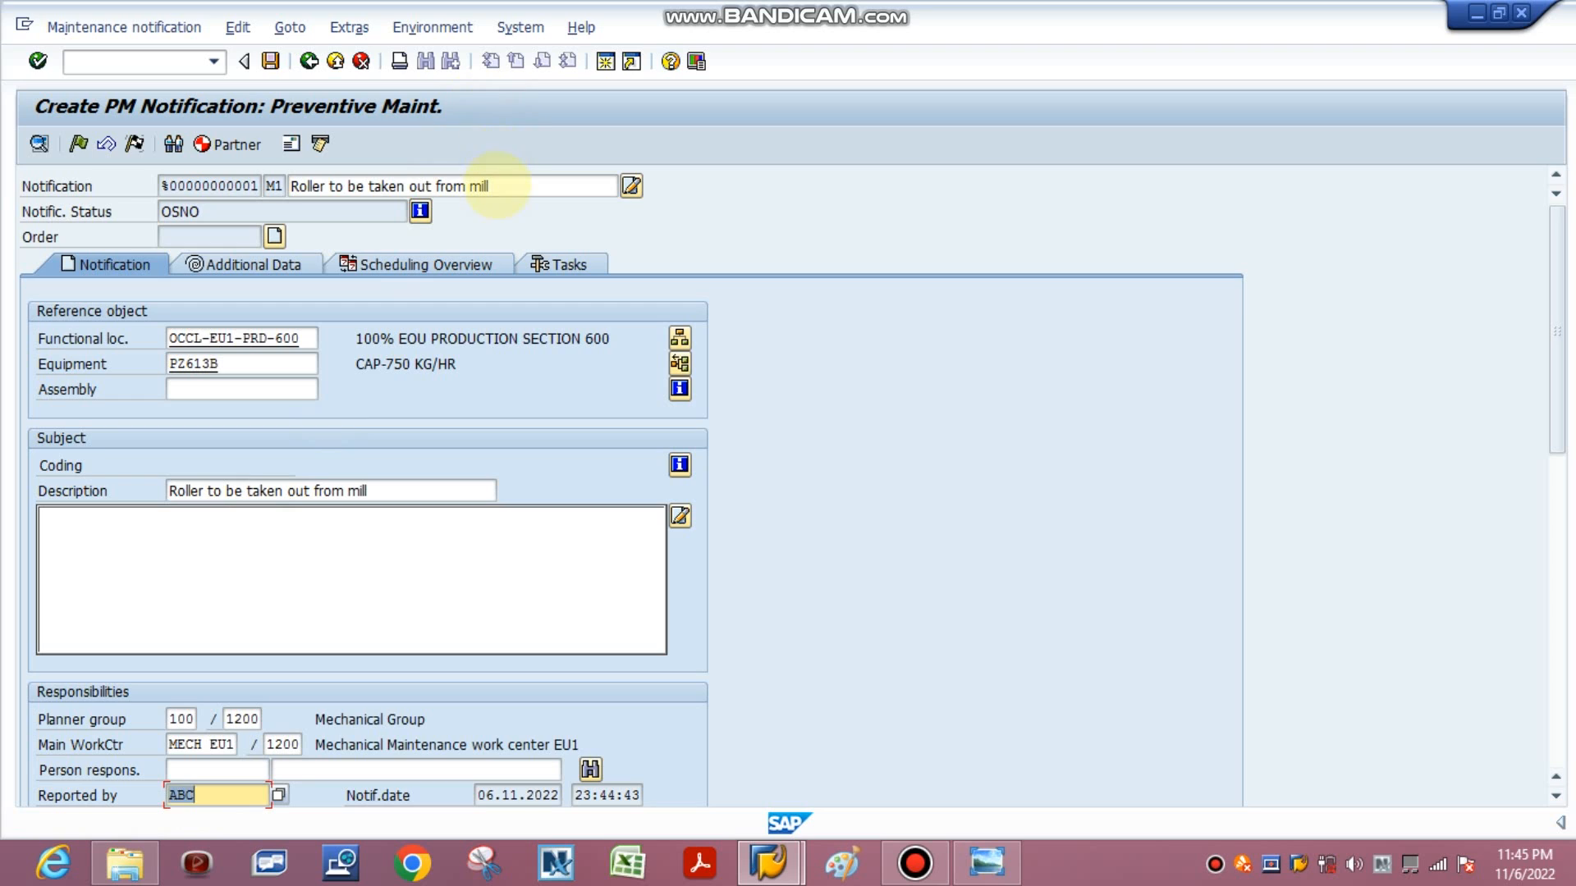
click(491, 186)
click(99, 535)
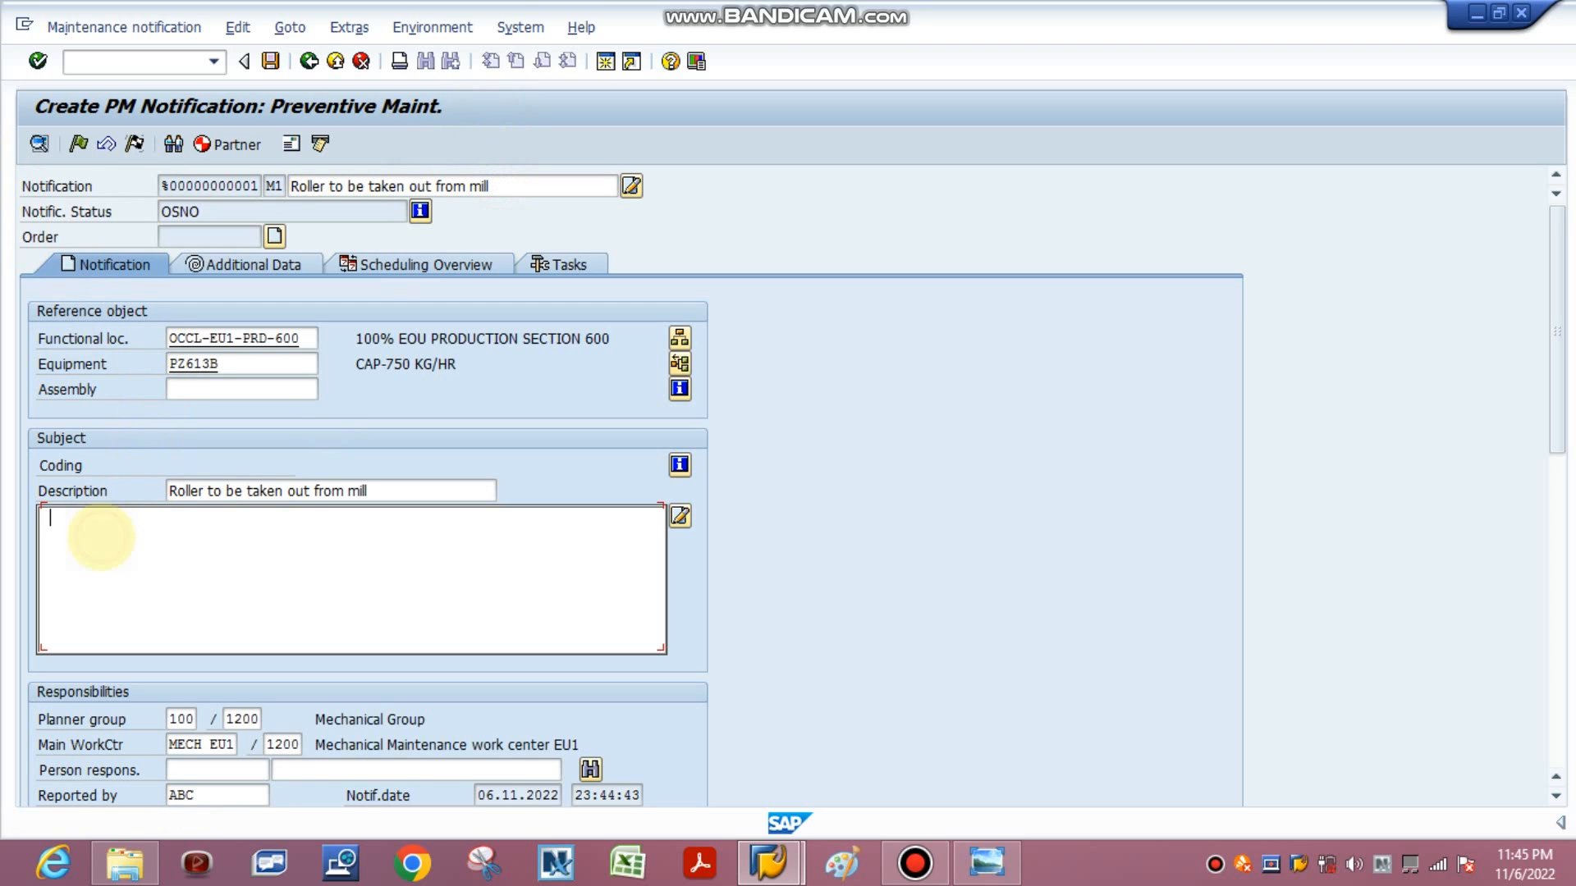
text(Roller to be taken out from mill)
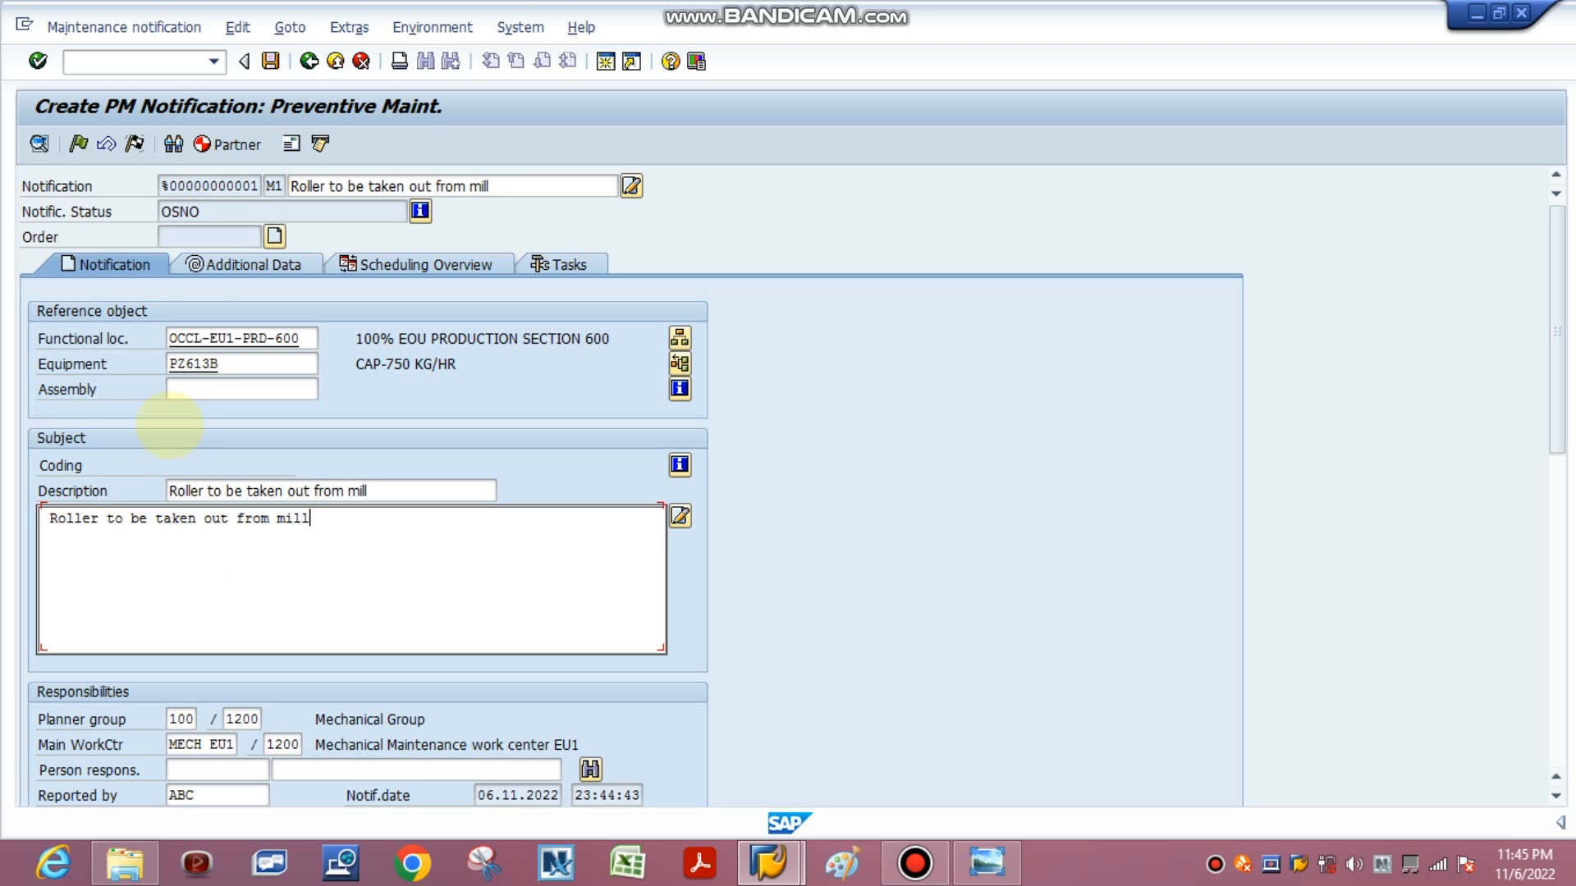
Set Mode of Requisition to Written slip and Cascade Down to No in the additional data, and check the scheduling overview.
click(209, 264)
click(357, 338)
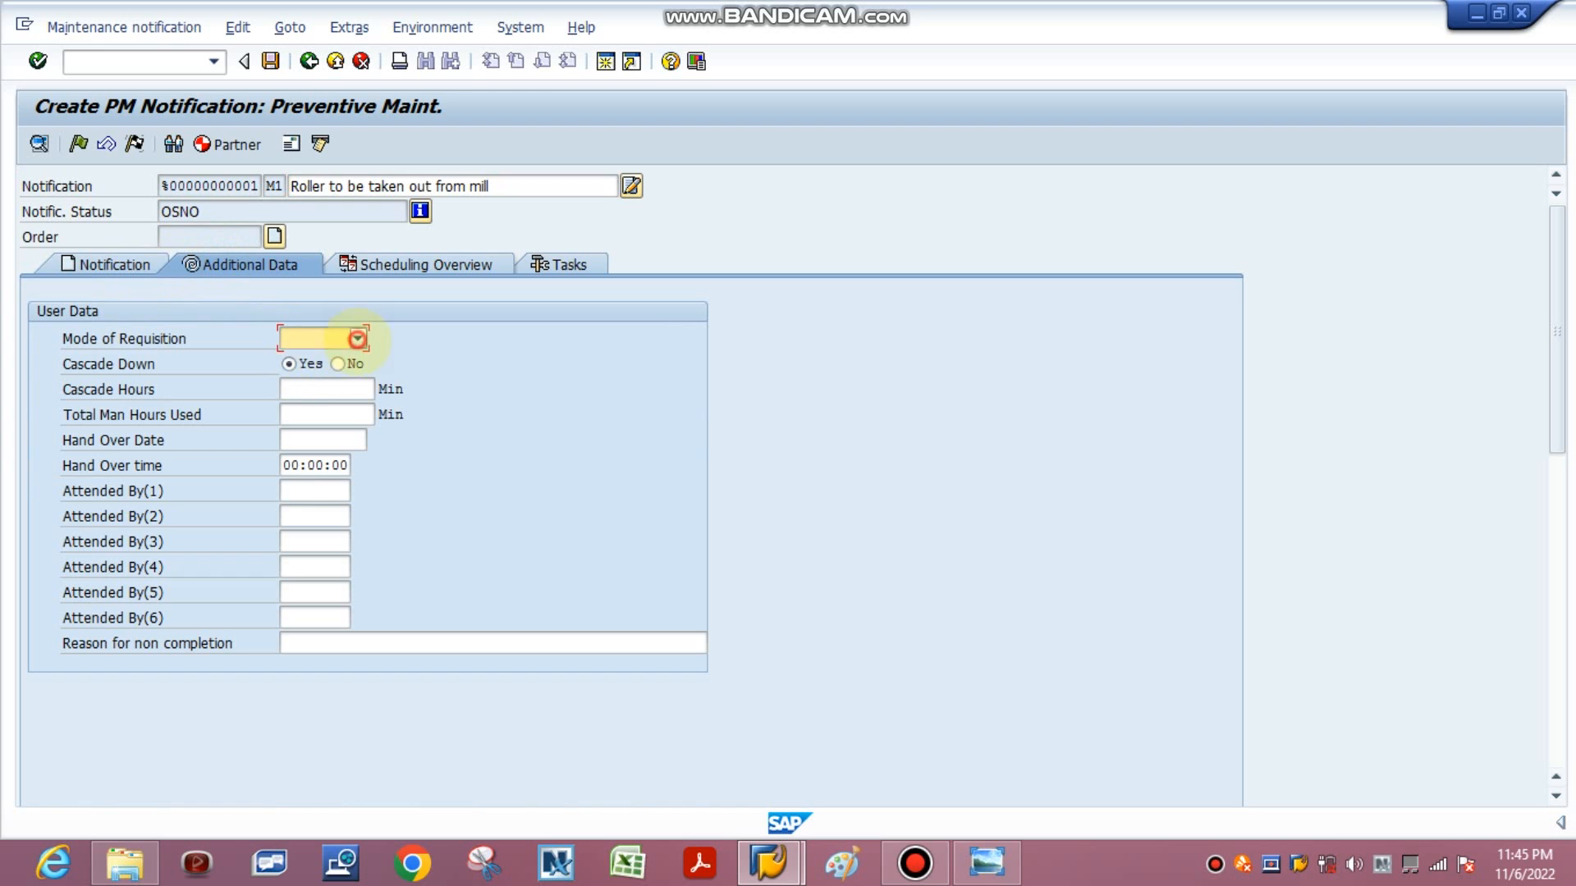
click(328, 397)
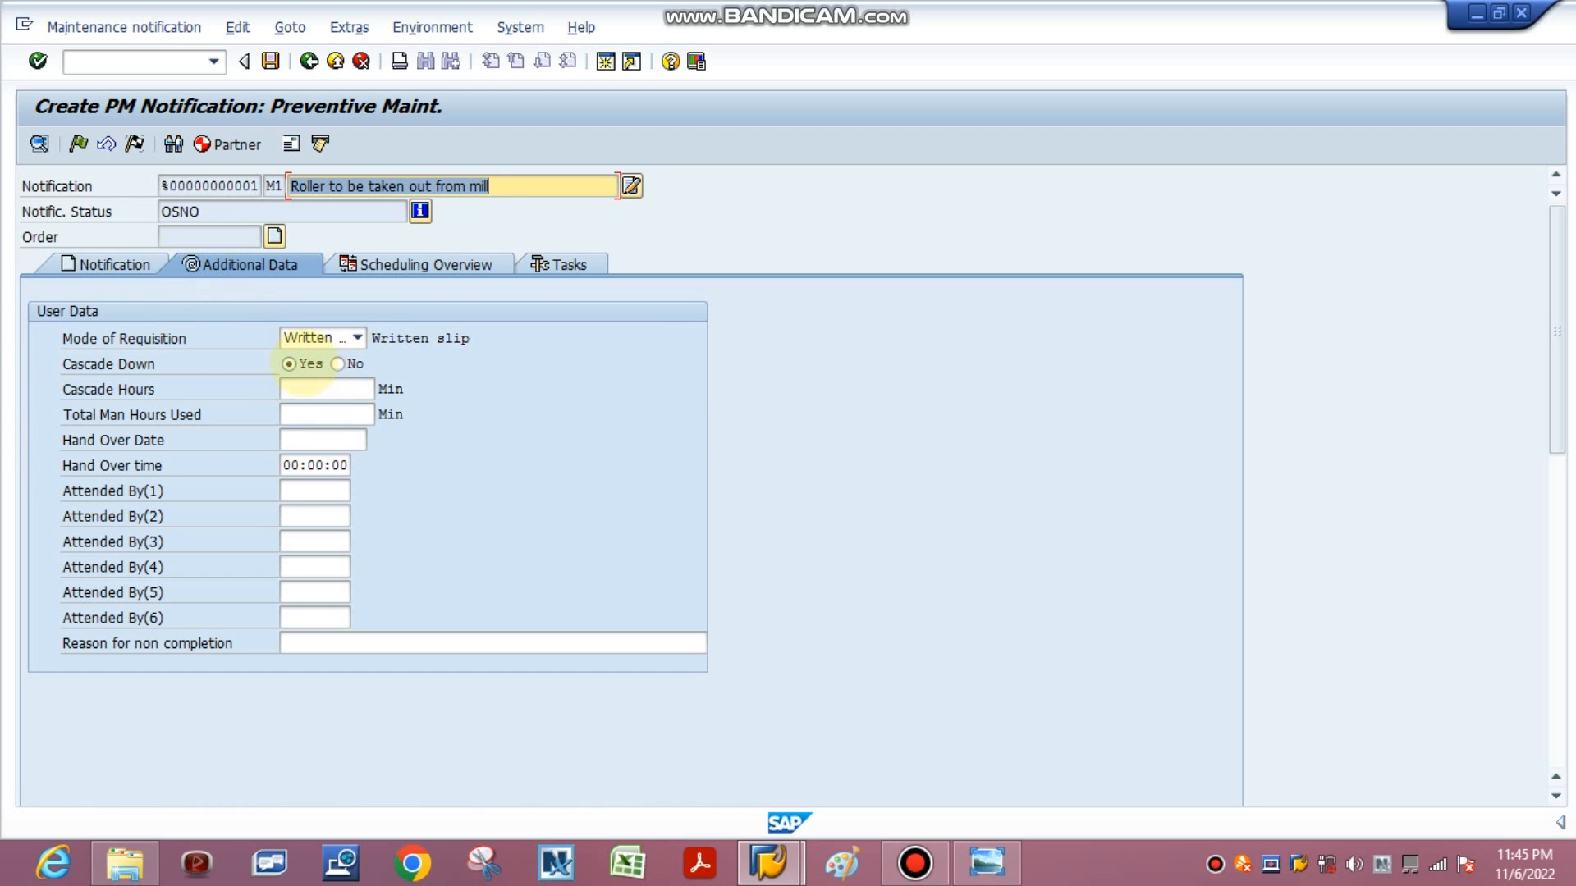
click(340, 364)
click(425, 265)
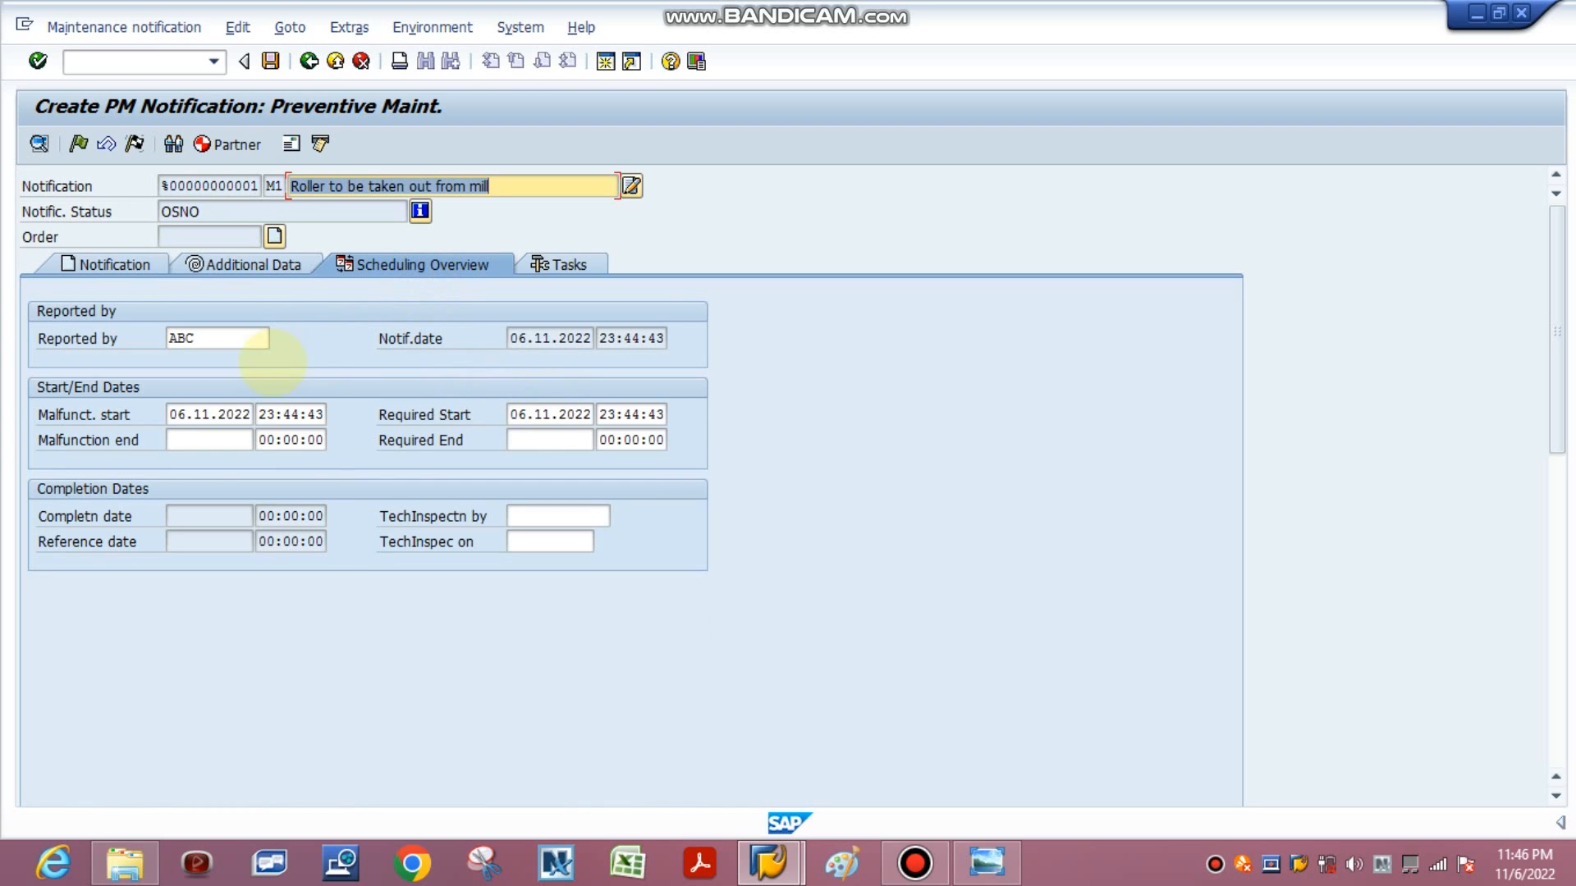
Put the notification in process and save it.
click(143, 264)
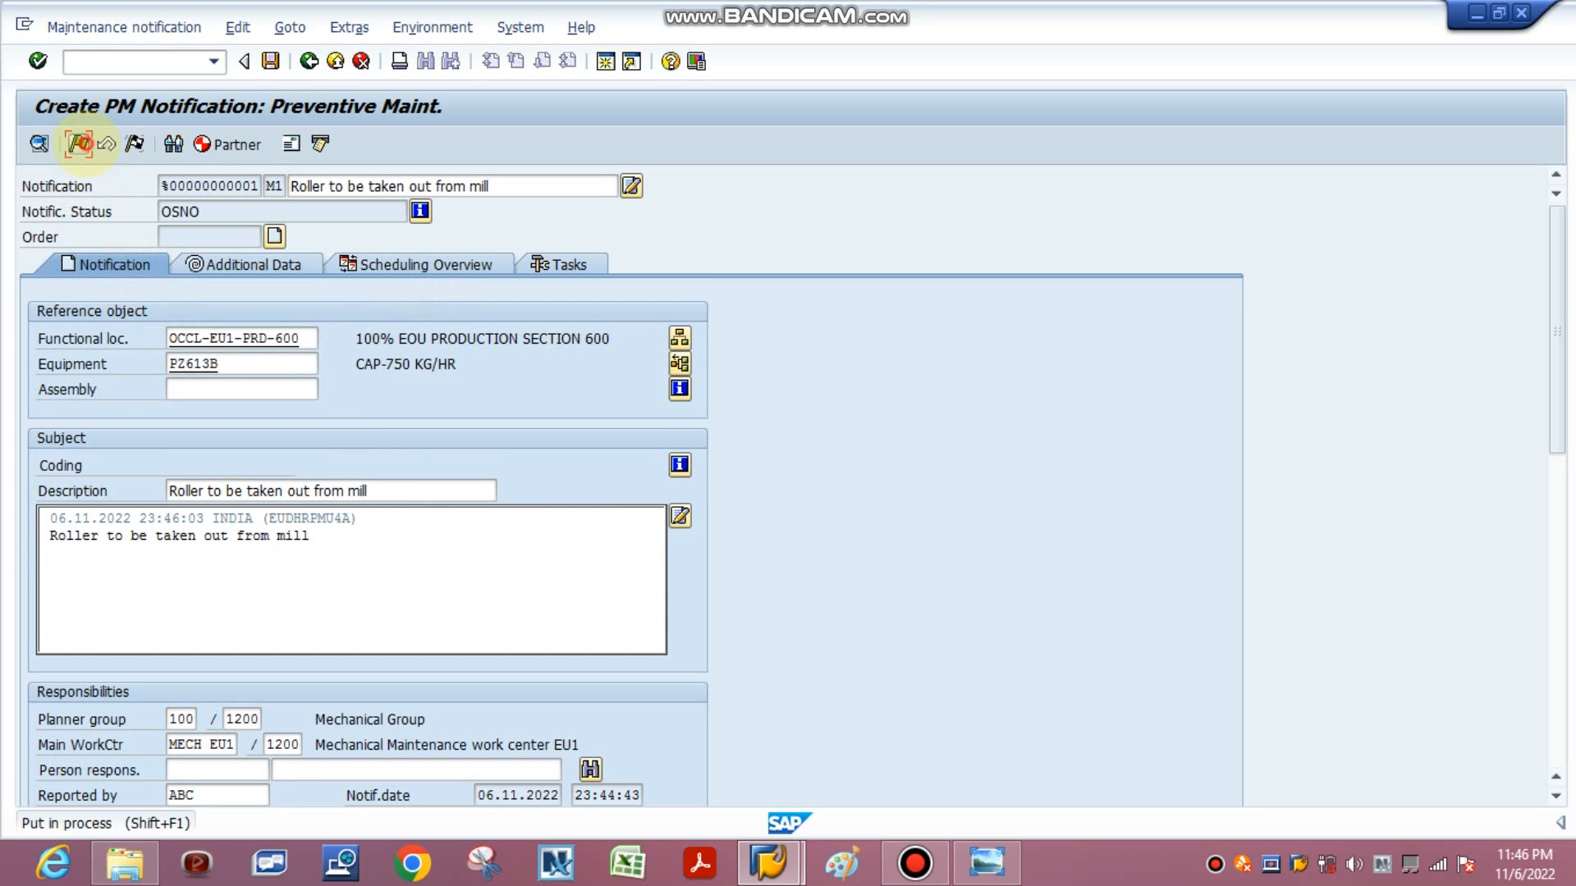
click(79, 144)
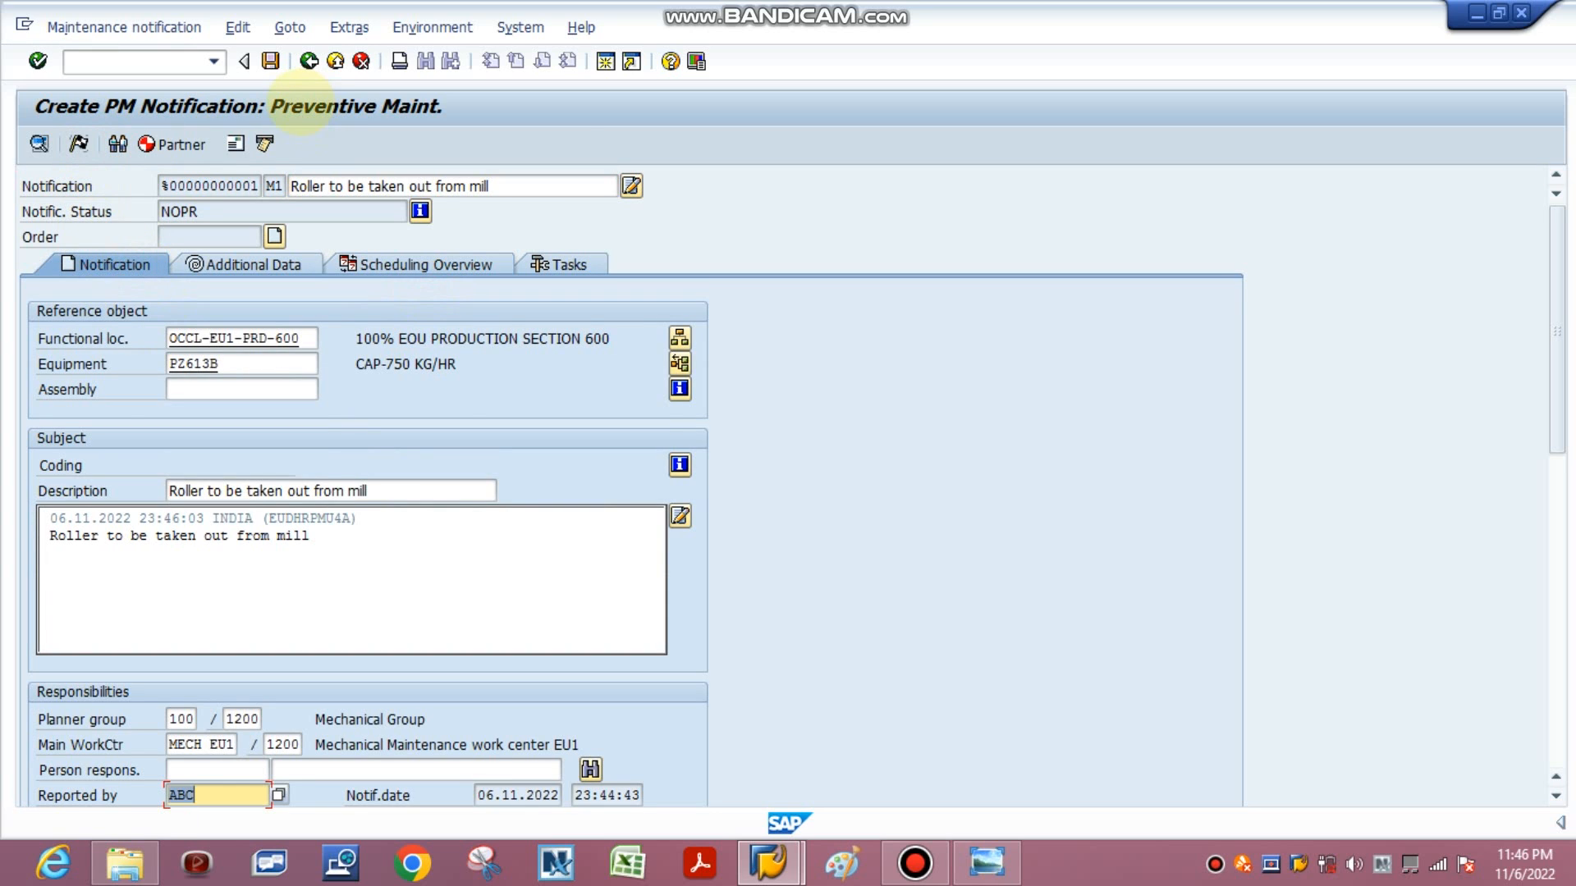
click(270, 61)
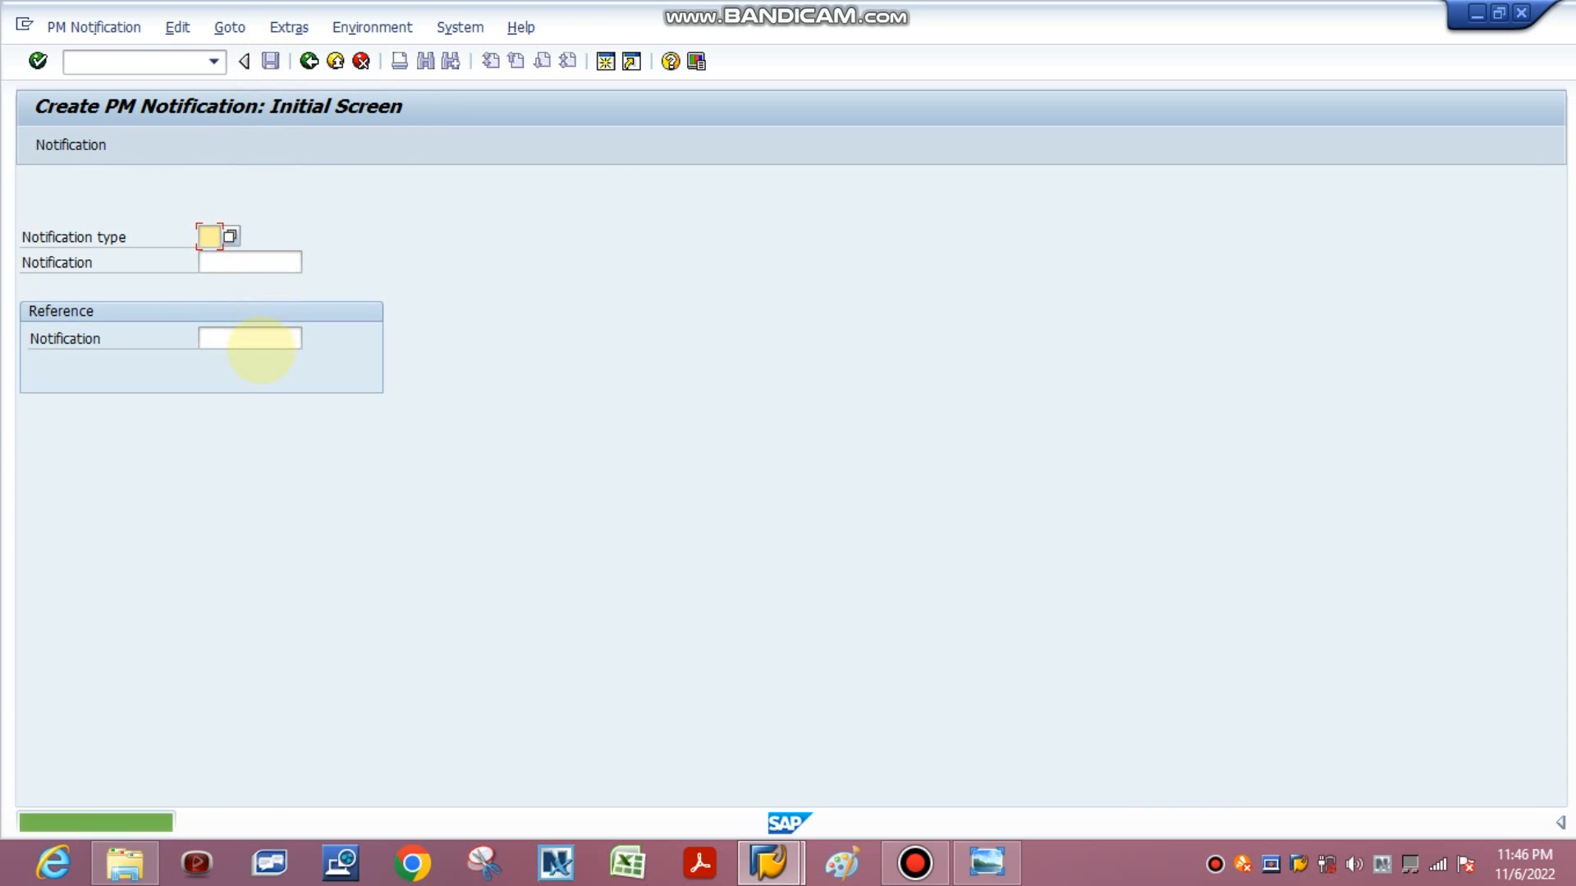
Read the saved notification's number in the detailed status message and close the message.
double_click(146, 824)
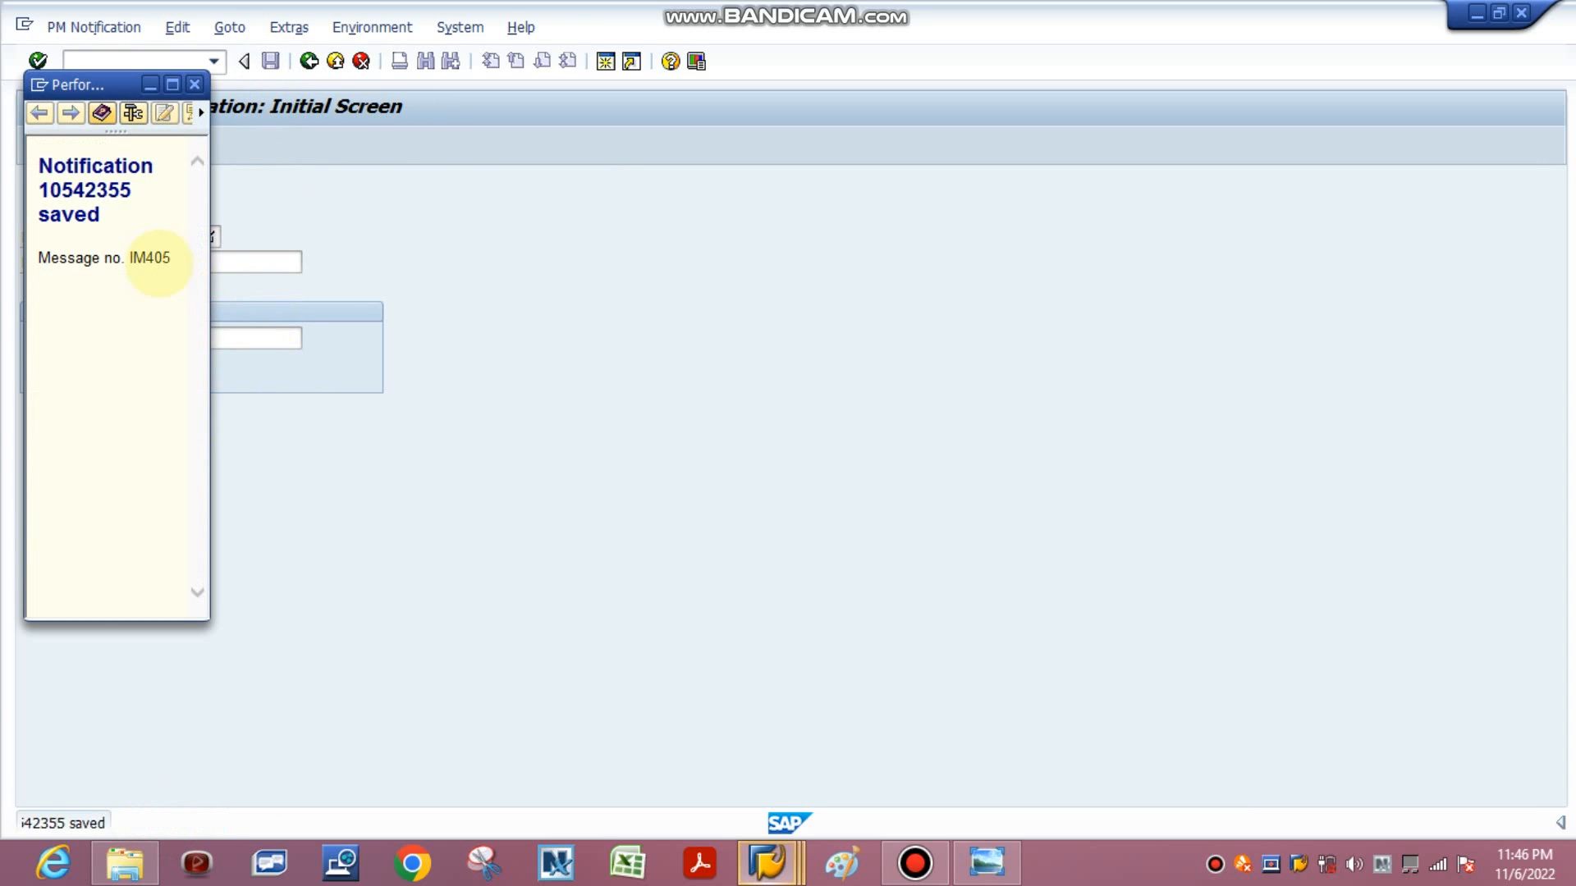
double_click(90, 190)
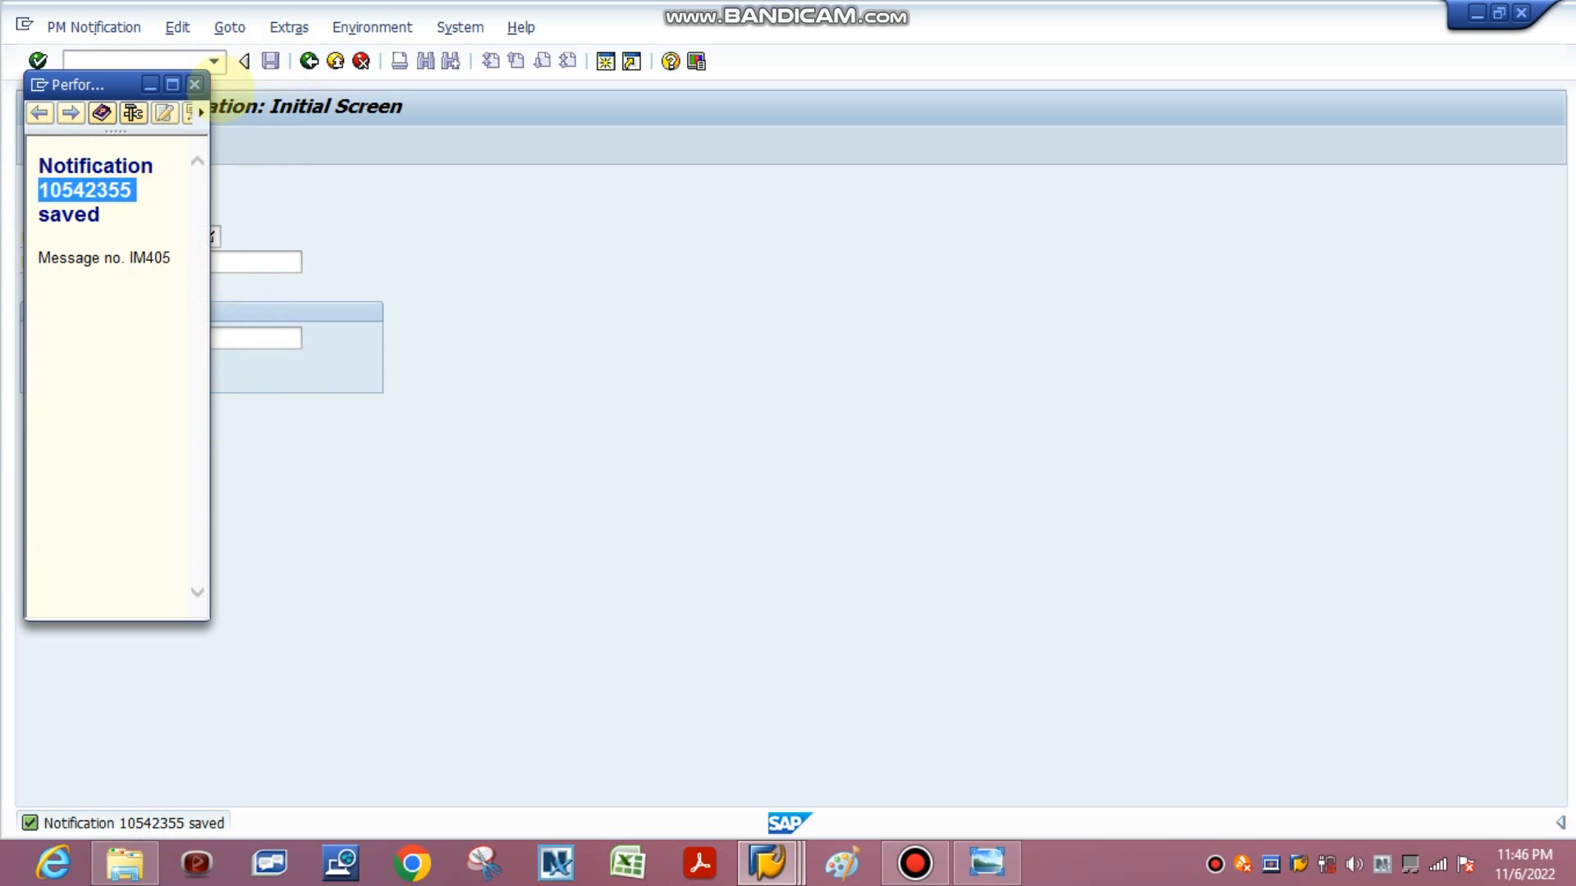
click(195, 84)
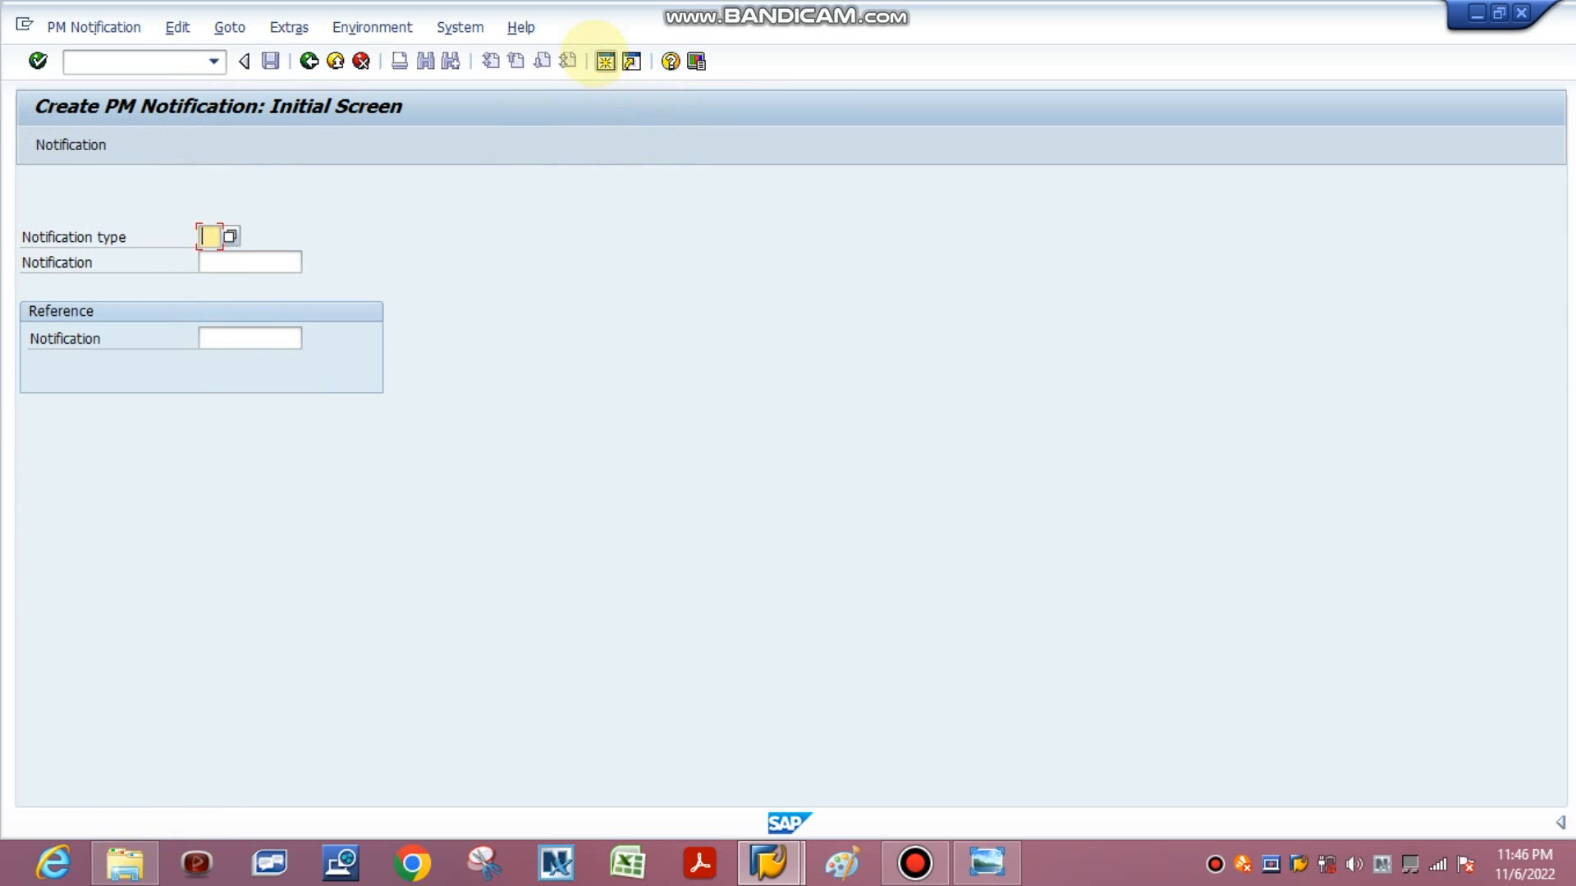
Open the saved notification for changing with transaction IW22 in a new session and highlight the time-stamped line of its long text.
click(605, 61)
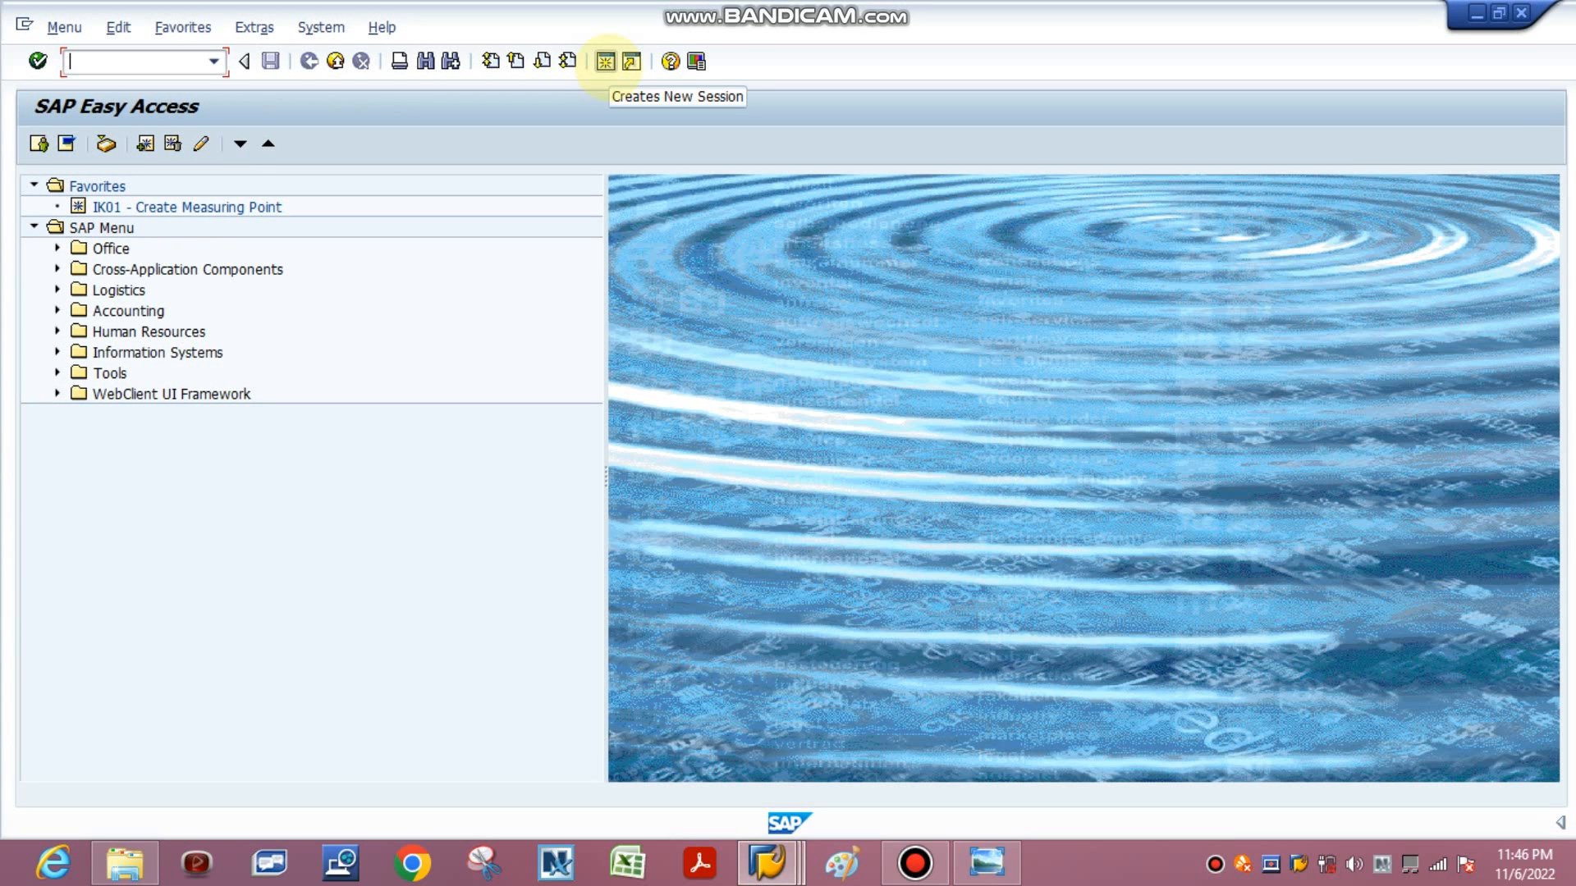
text(iw02)
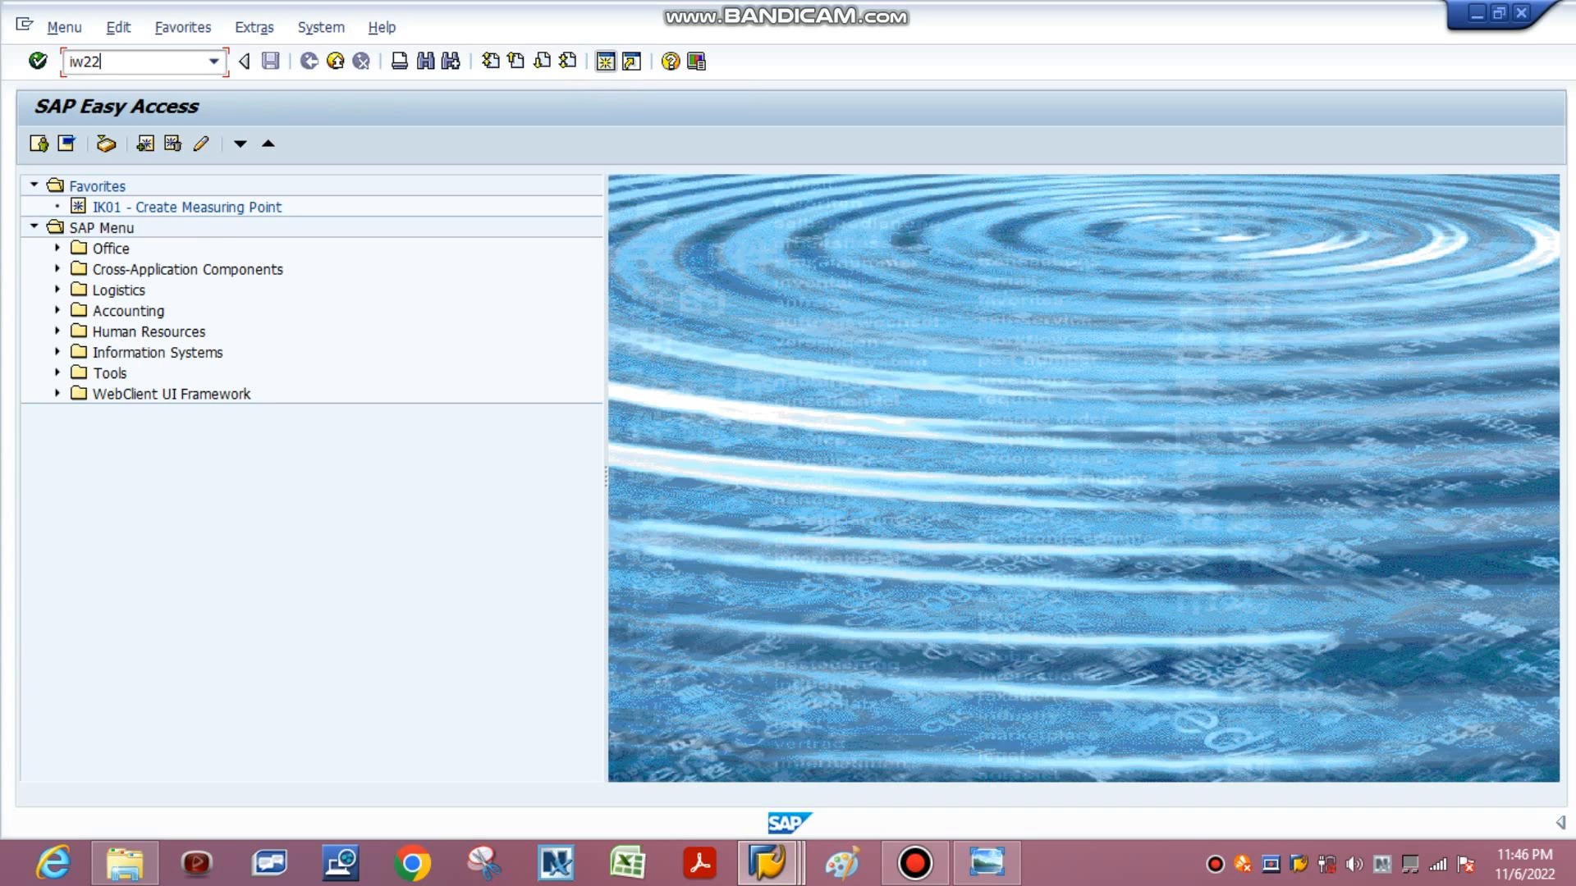
key(Return)
key(Return)
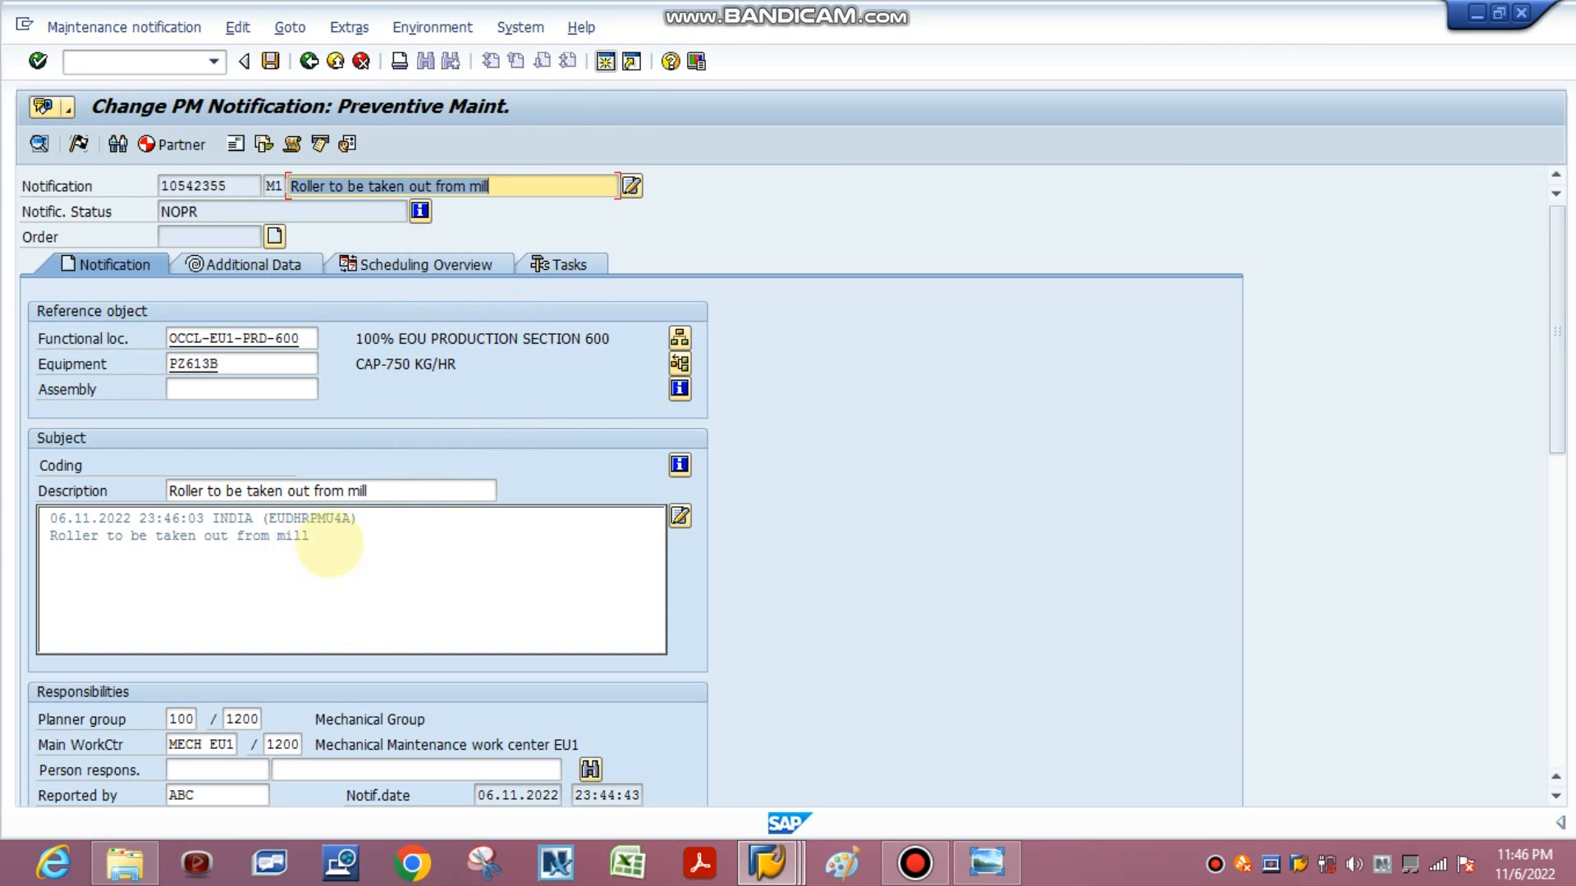
click(385, 525)
drag(385, 526, 37, 492)
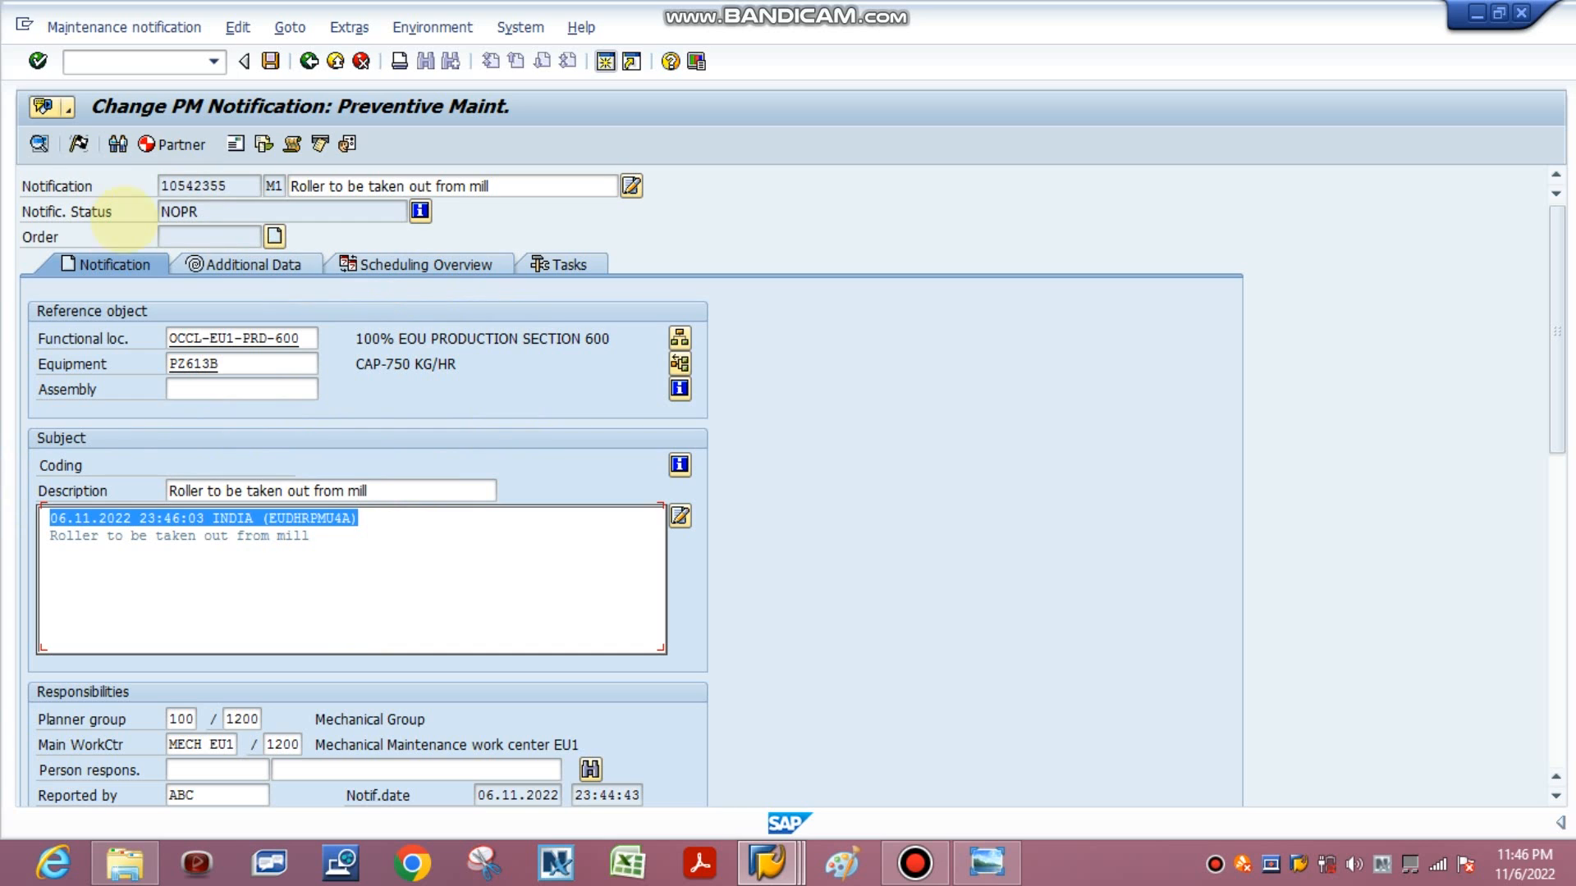
Create a PM01 maintenance order from the notification with main work center MECH EU1 and release it.
click(275, 237)
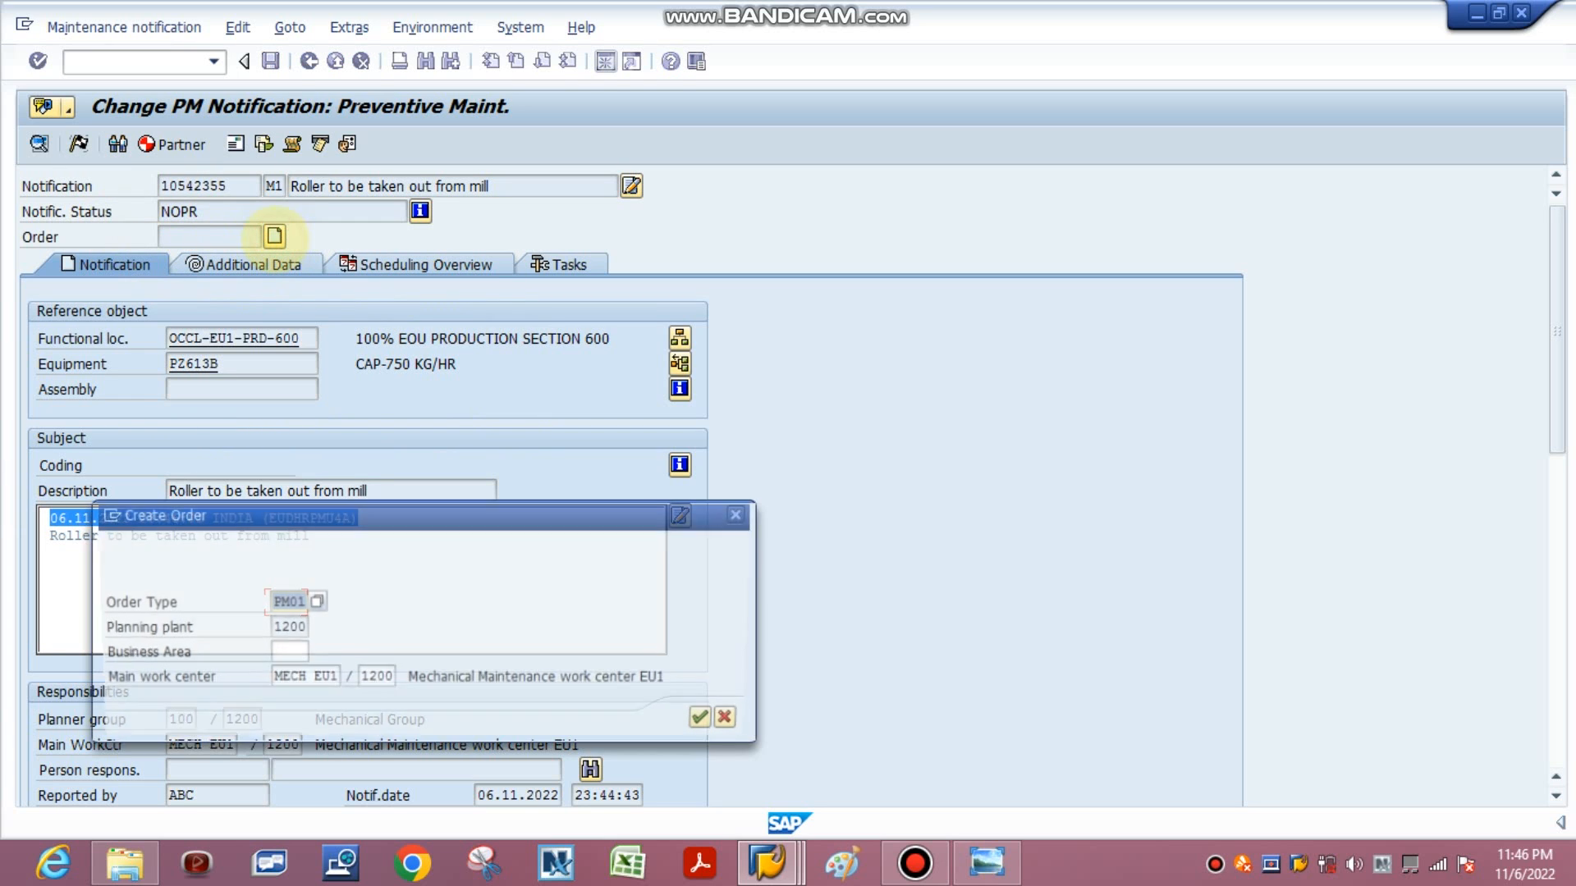
click(710, 721)
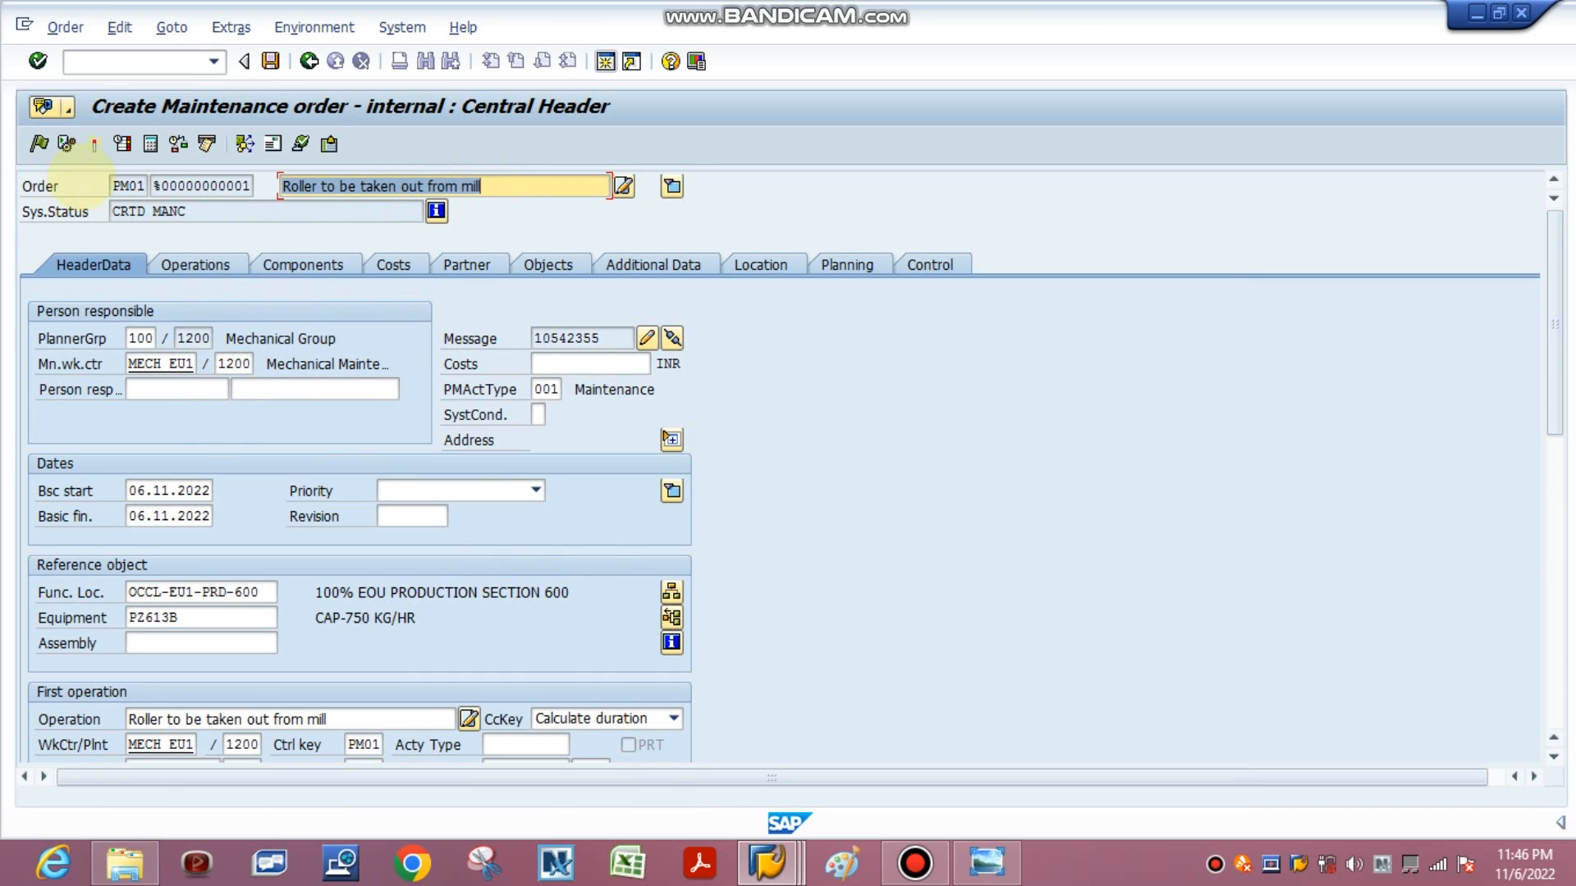
click(38, 144)
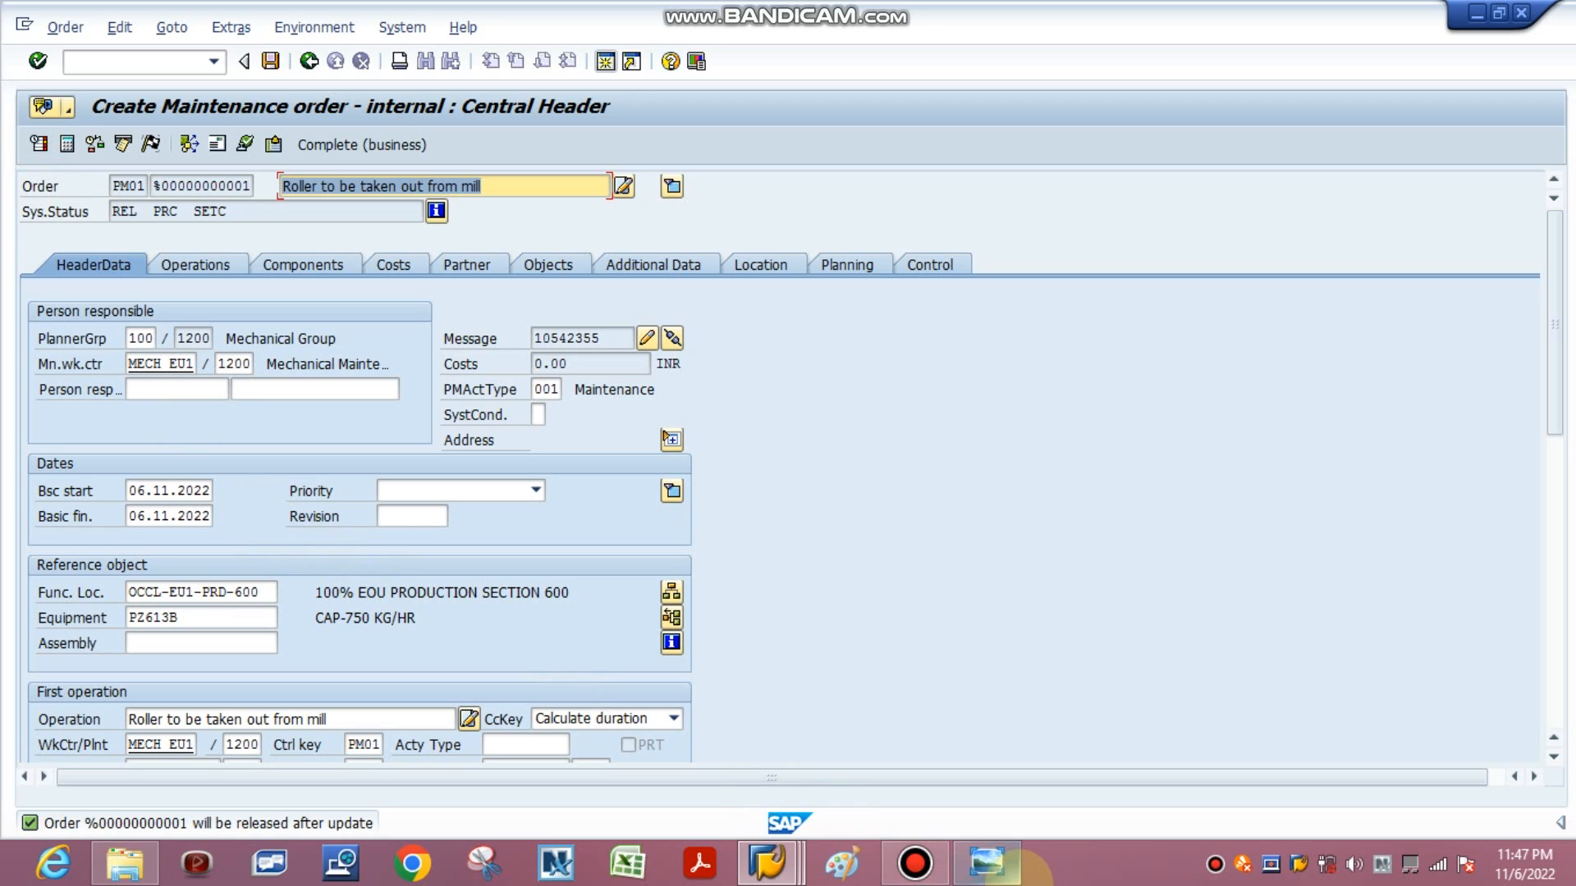
Examine the work permit picture in Windows Photo Viewer, return to the maintenance order in SAP and highlight its system status.
click(987, 861)
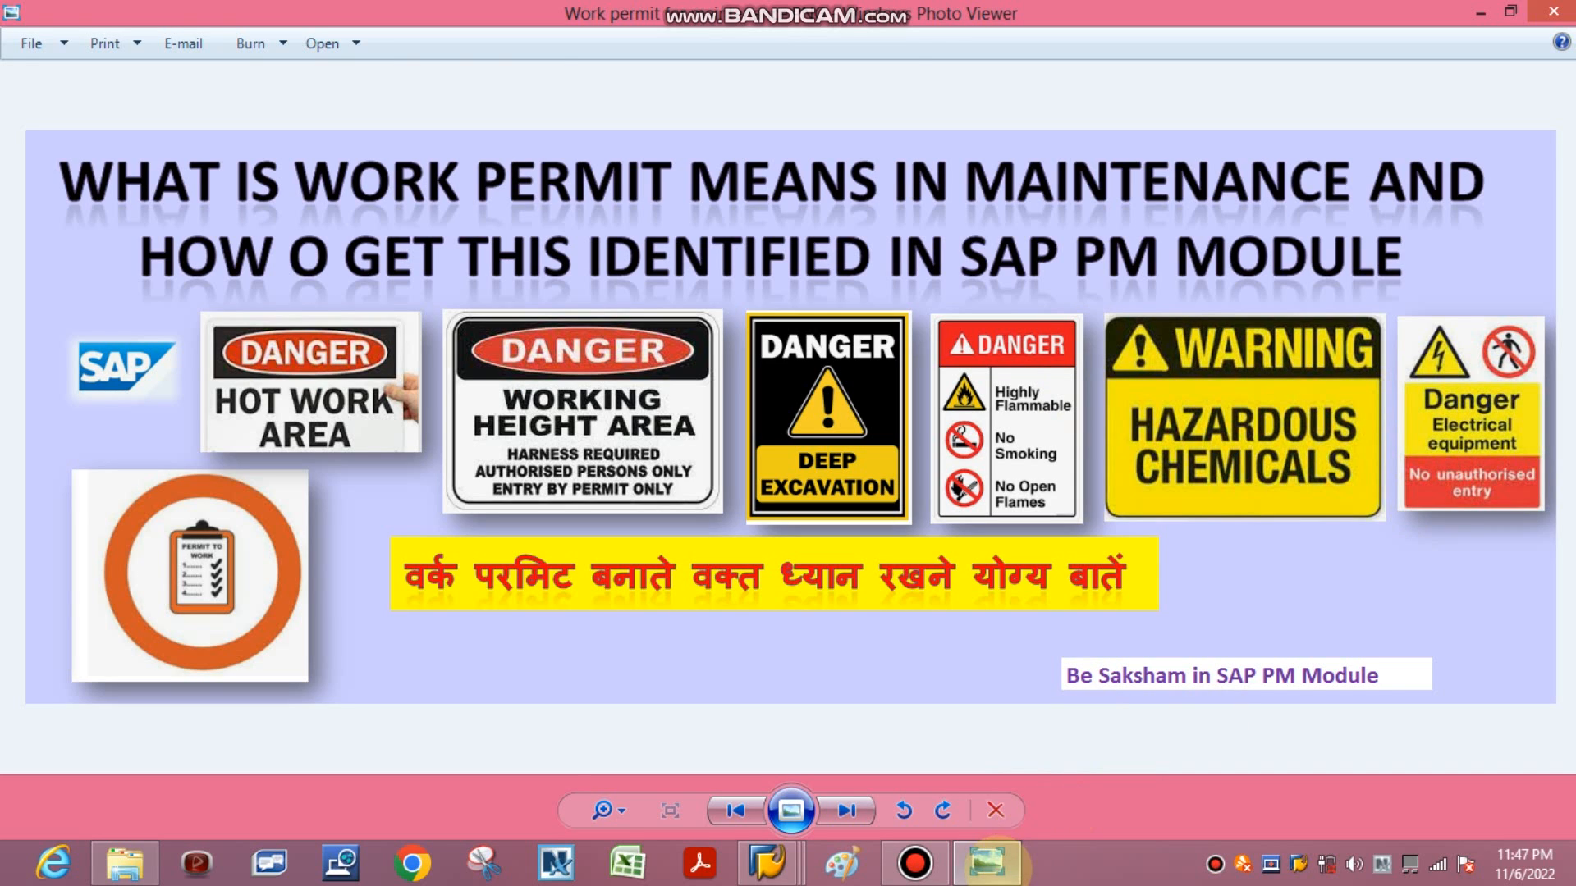
click(987, 862)
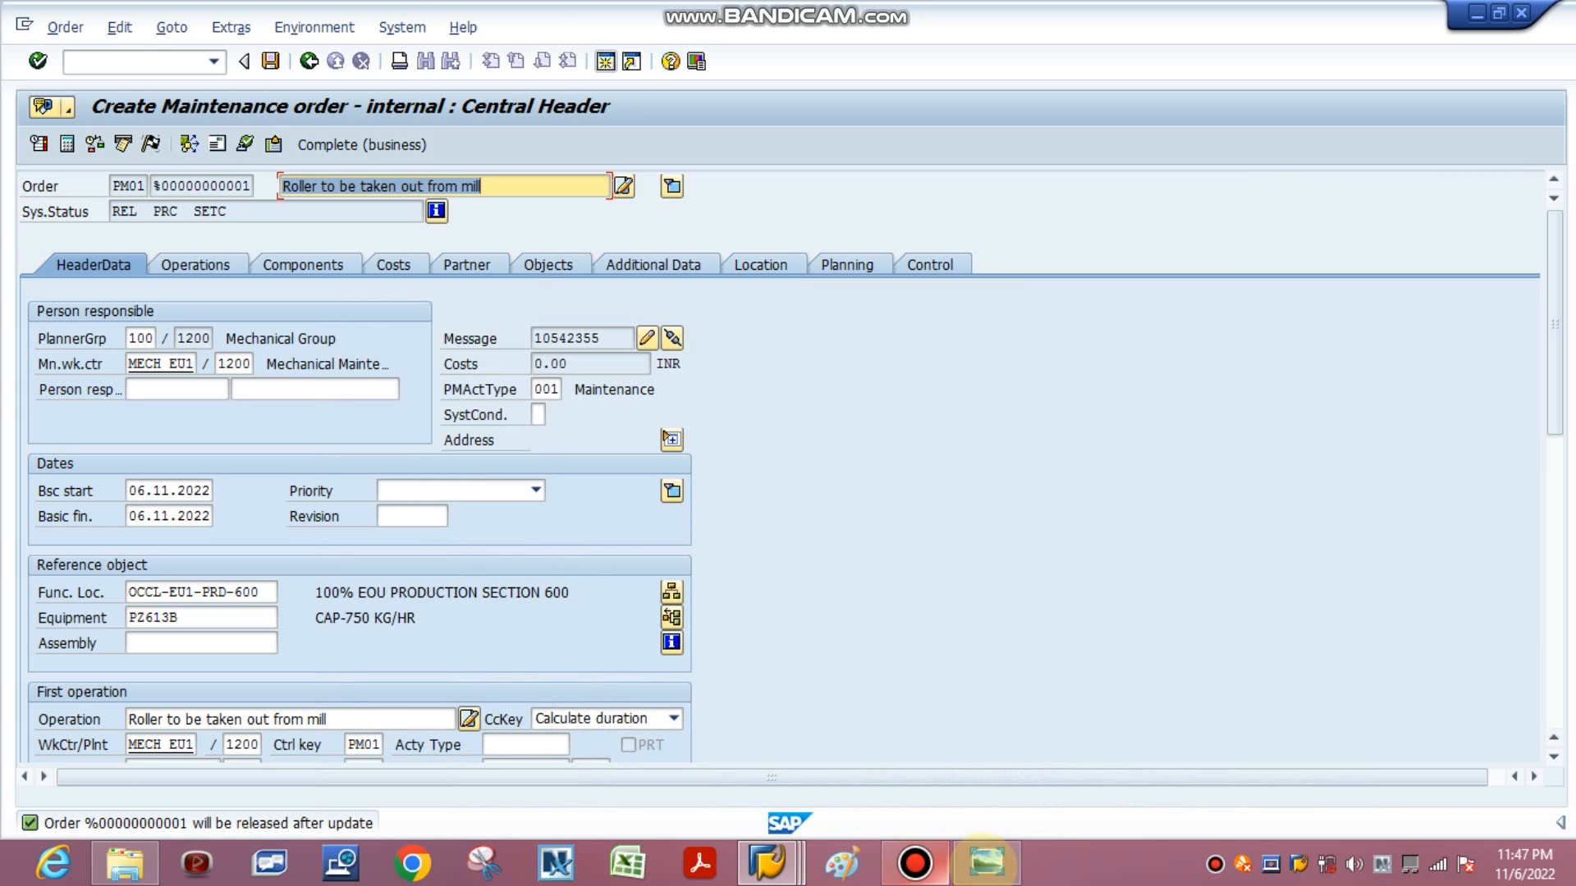
click(988, 862)
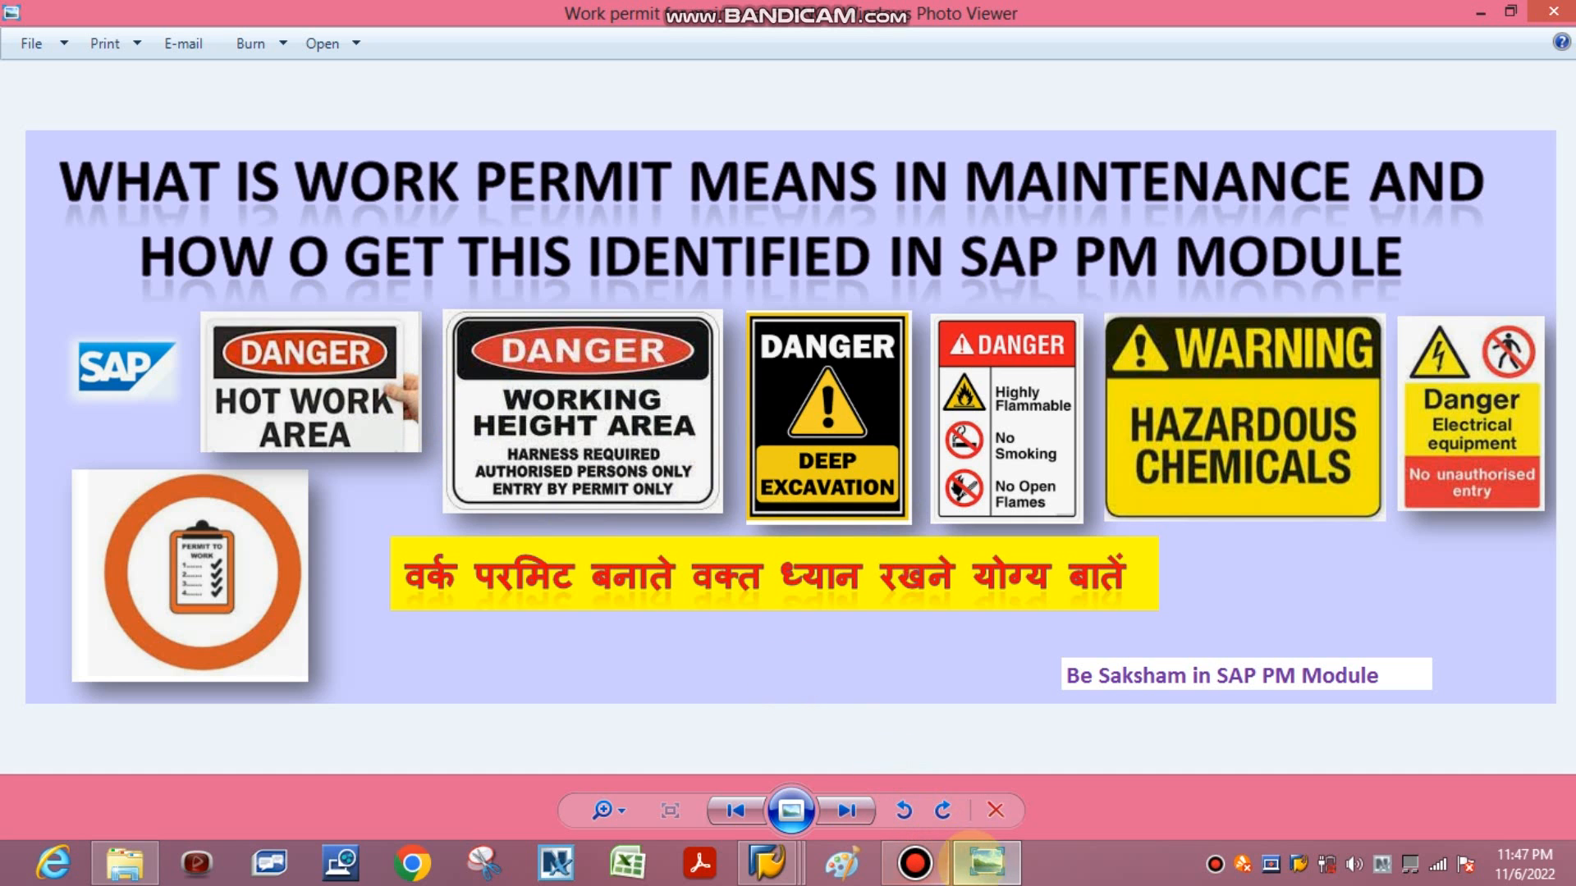
click(985, 867)
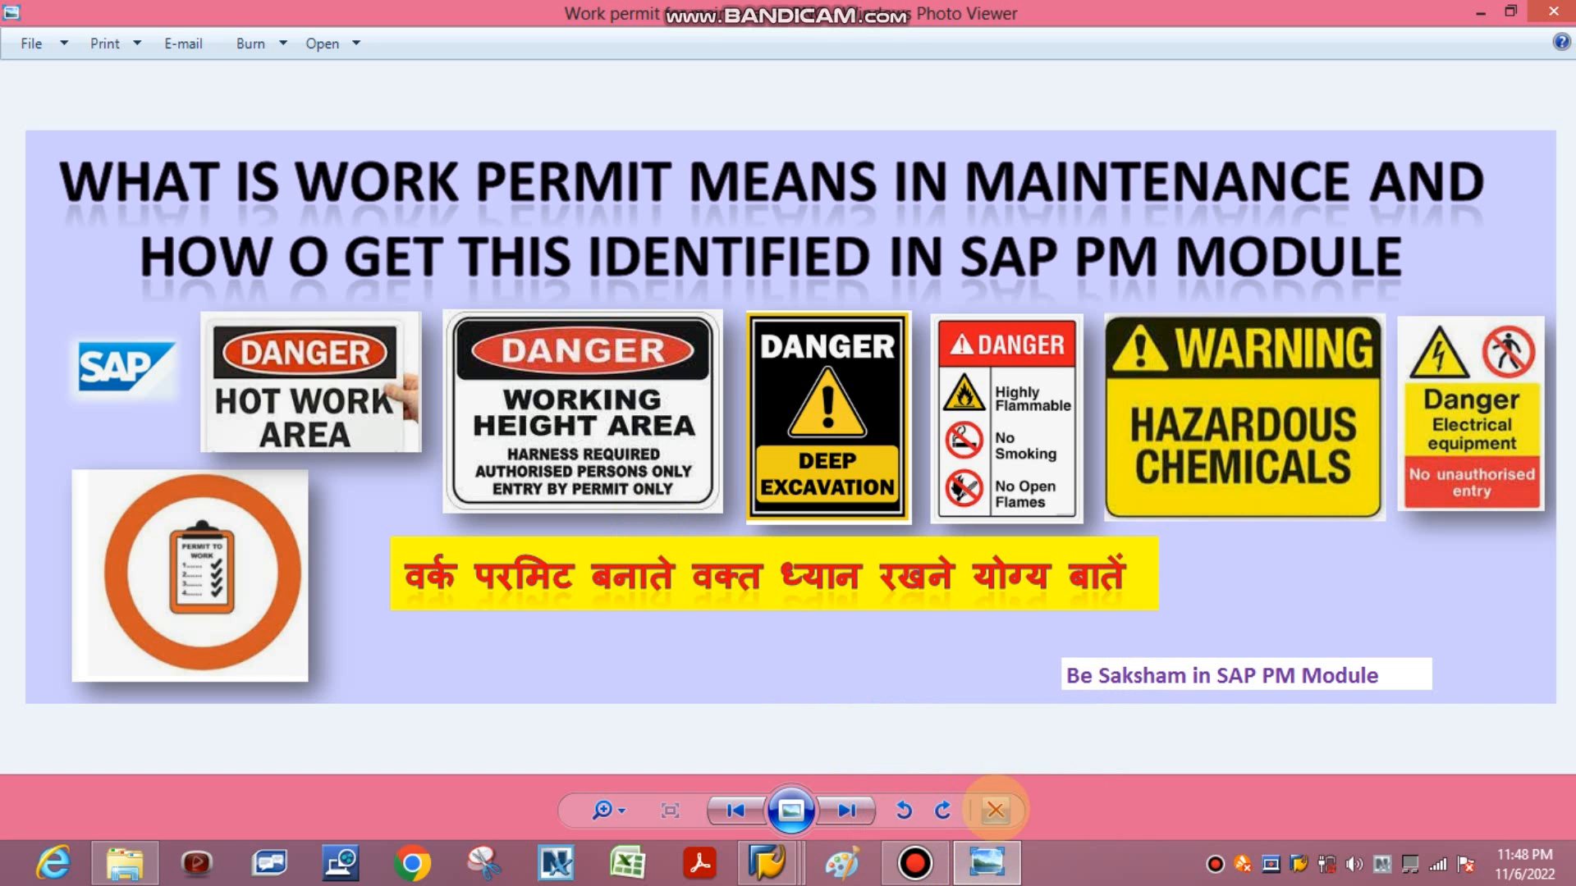
click(988, 862)
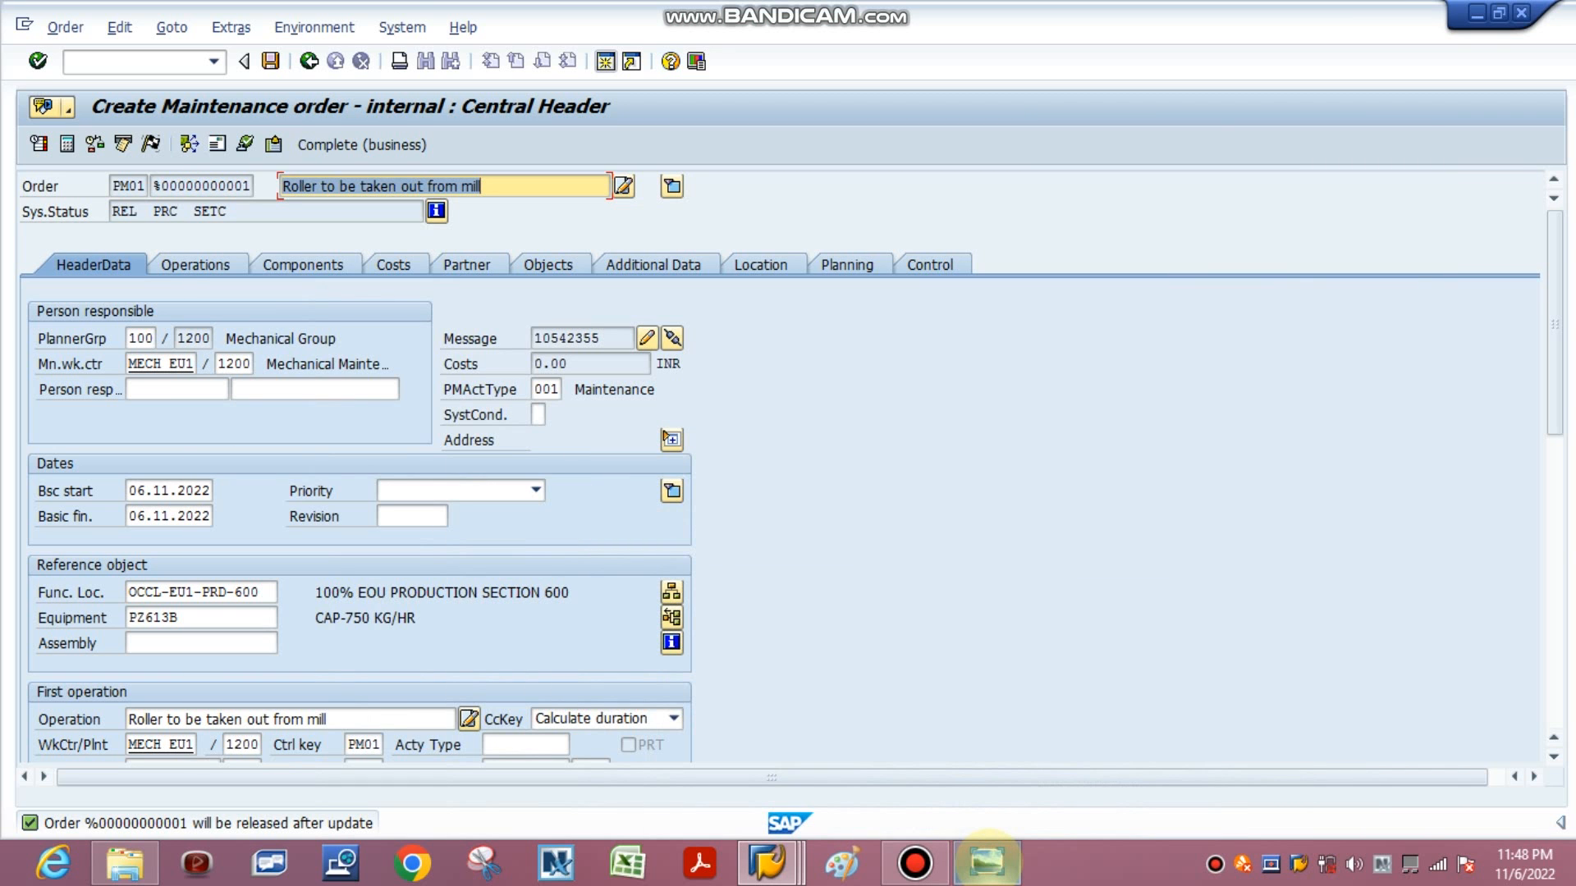
click(987, 858)
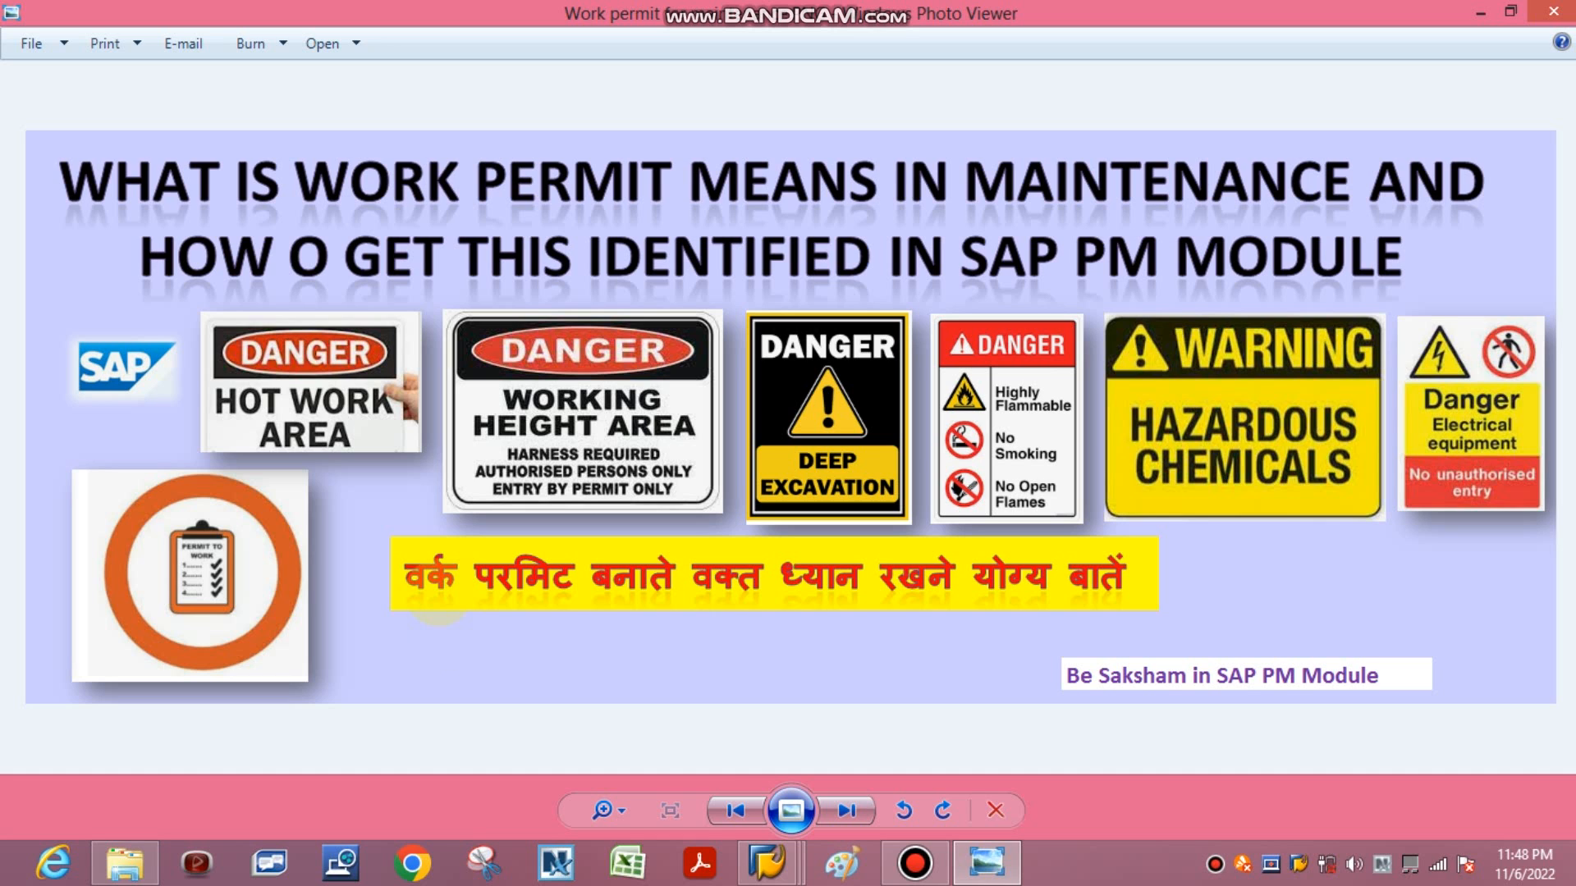
click(767, 862)
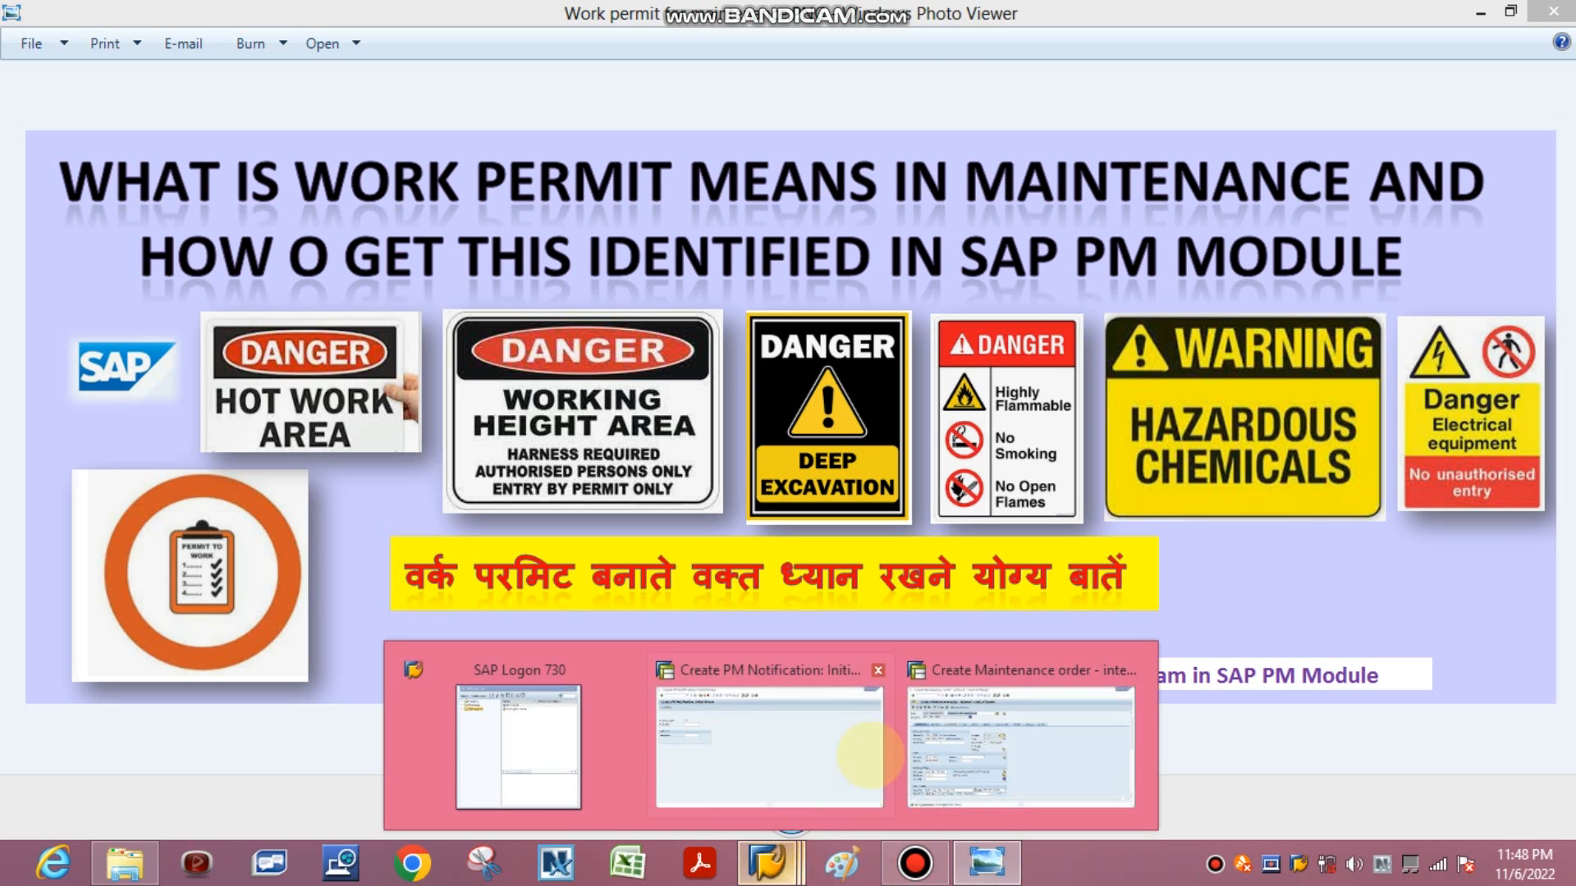
click(998, 698)
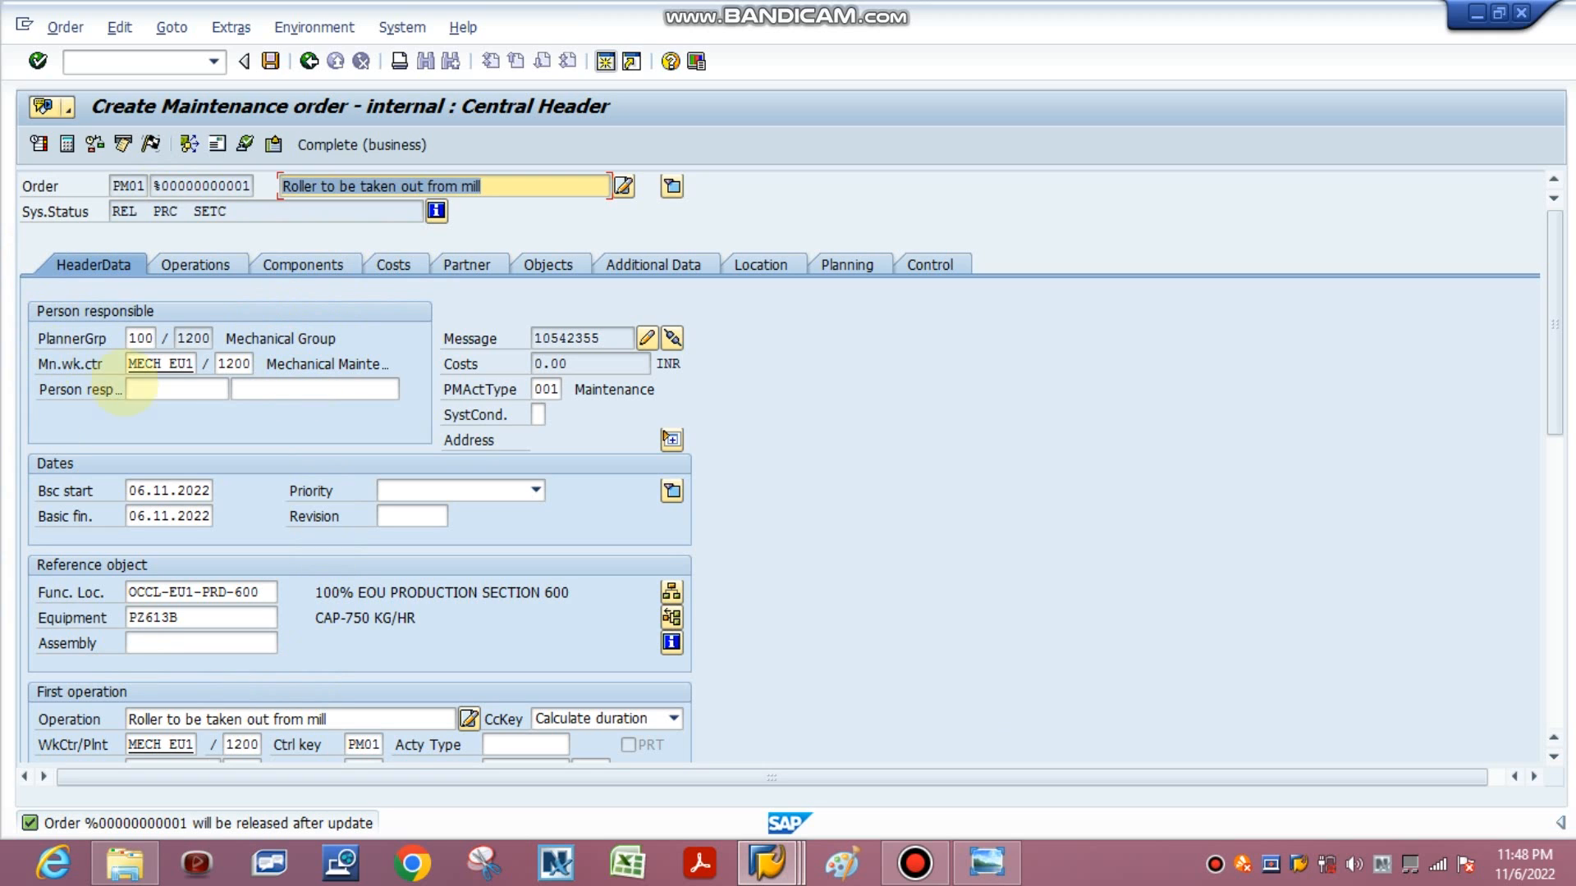
drag(234, 212, 2, 170)
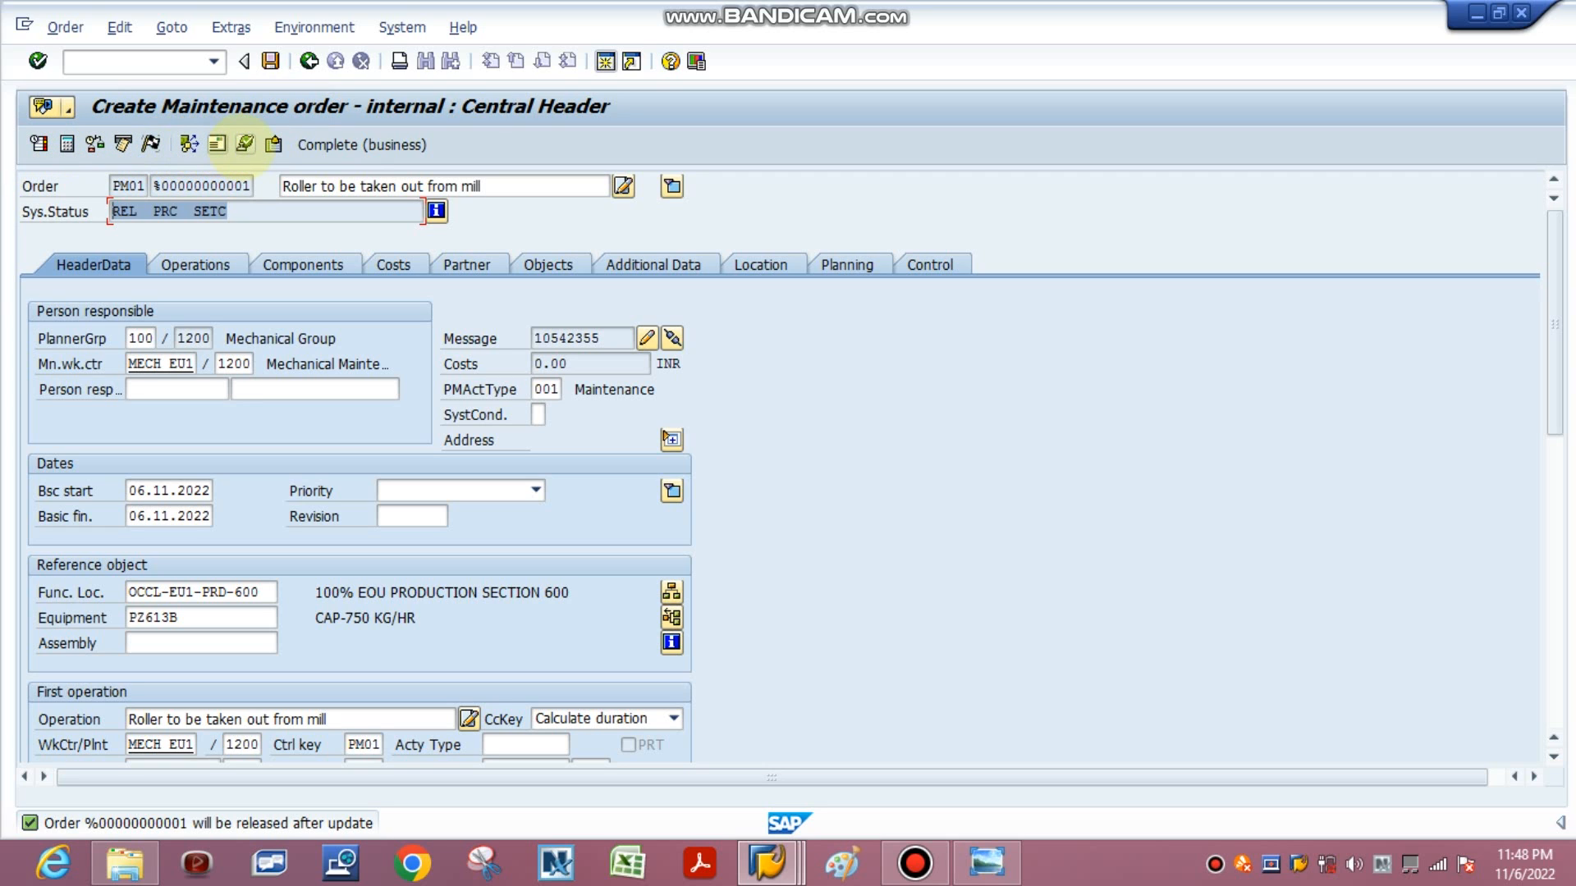
Assign the HAZARDOUS, HEIGHT, HOT PERMIT and ISOLATION permits to the maintenance order.
click(245, 145)
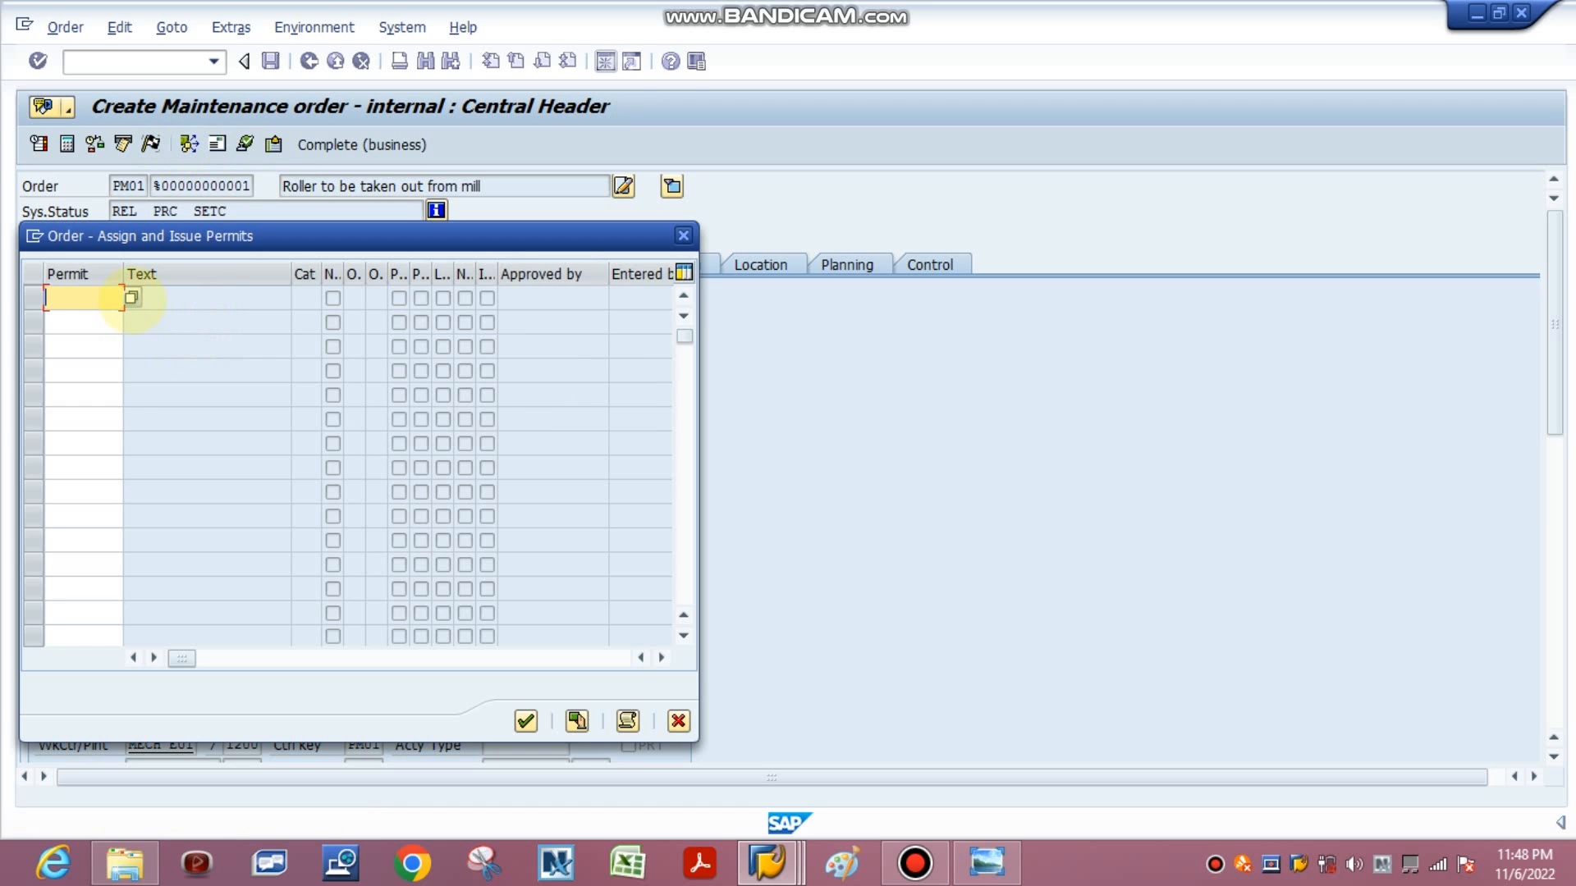
click(130, 297)
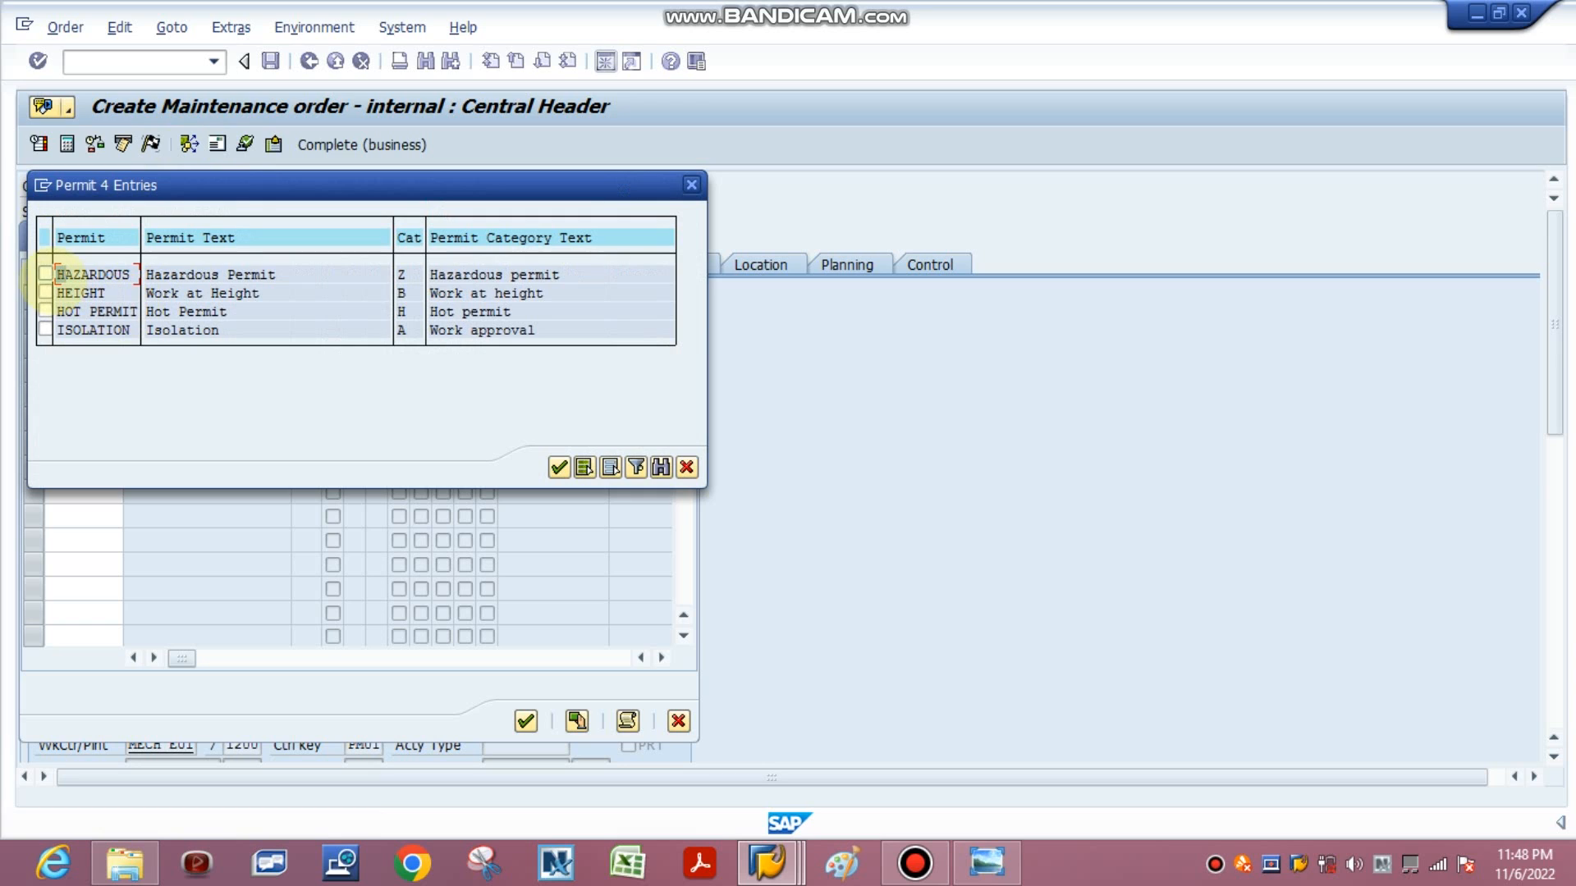
click(45, 273)
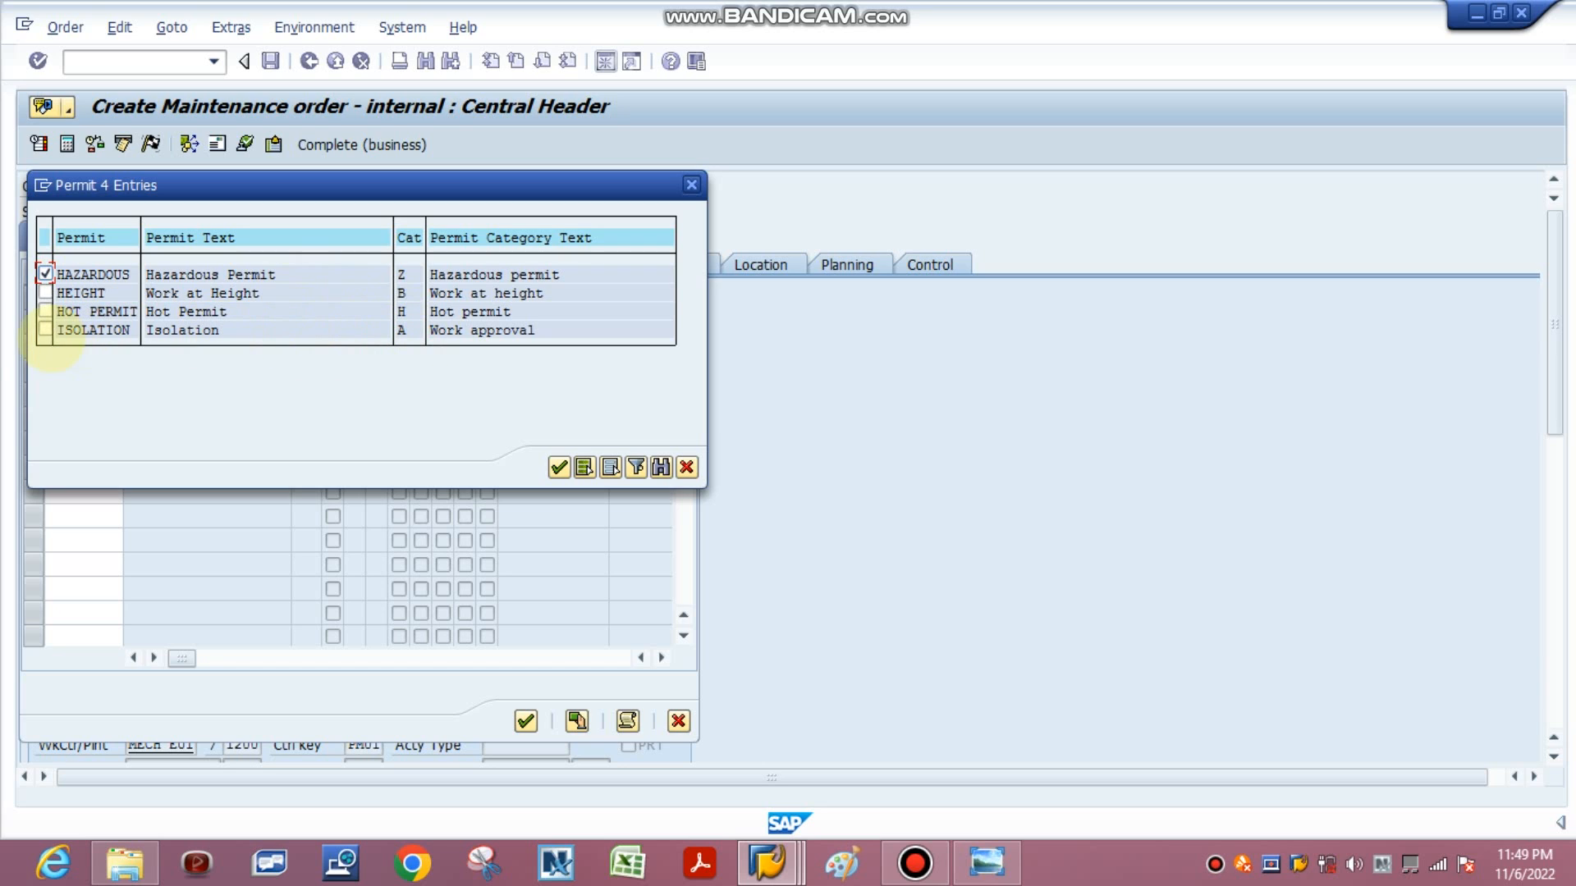
click(45, 330)
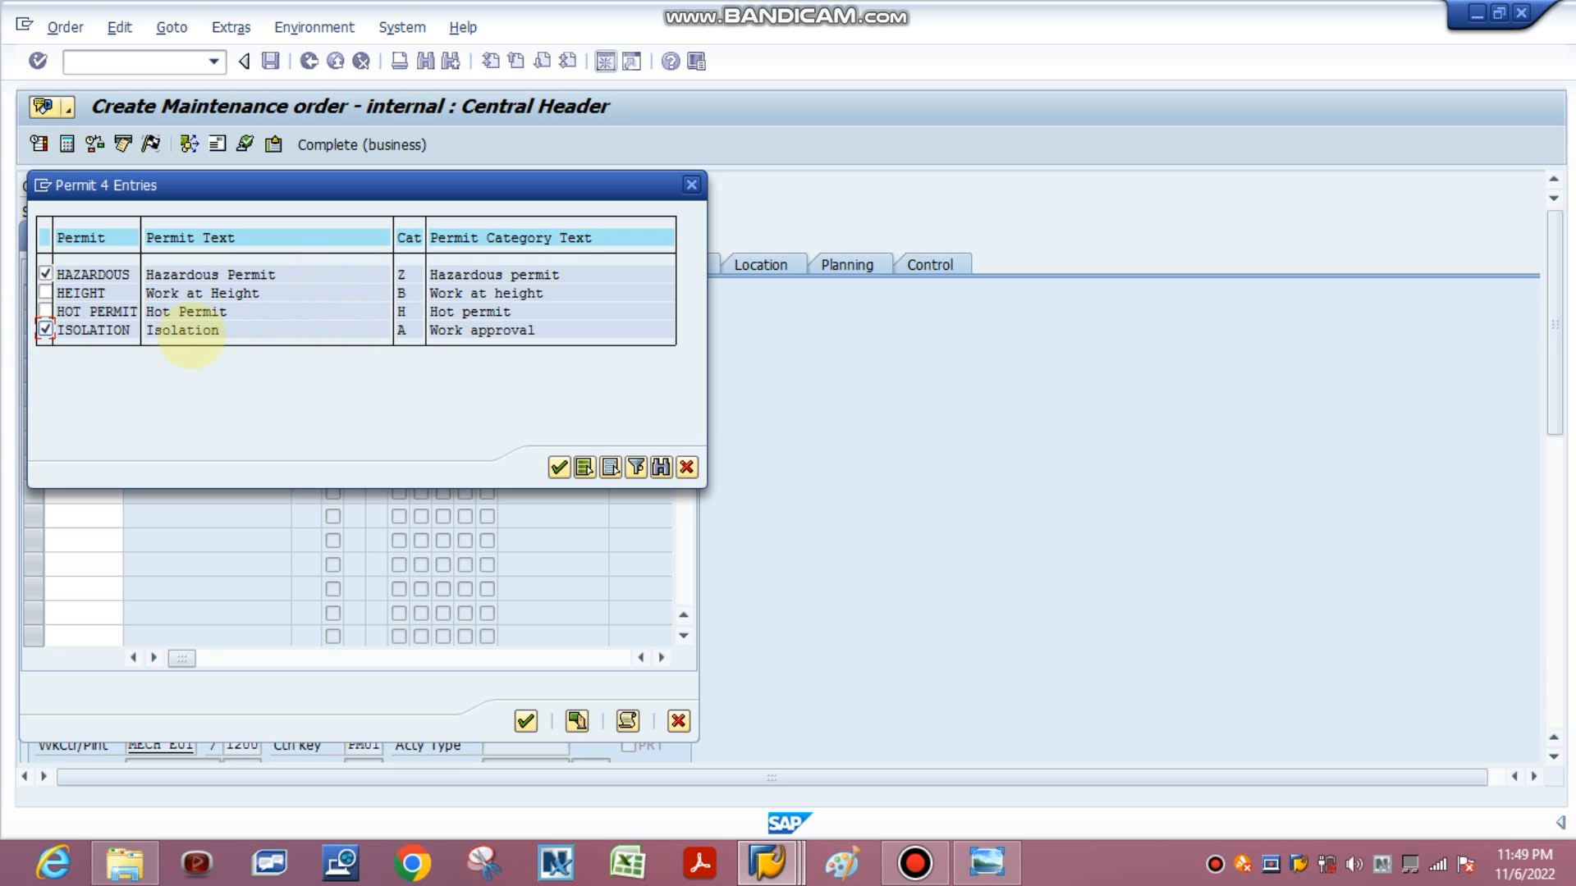
click(45, 311)
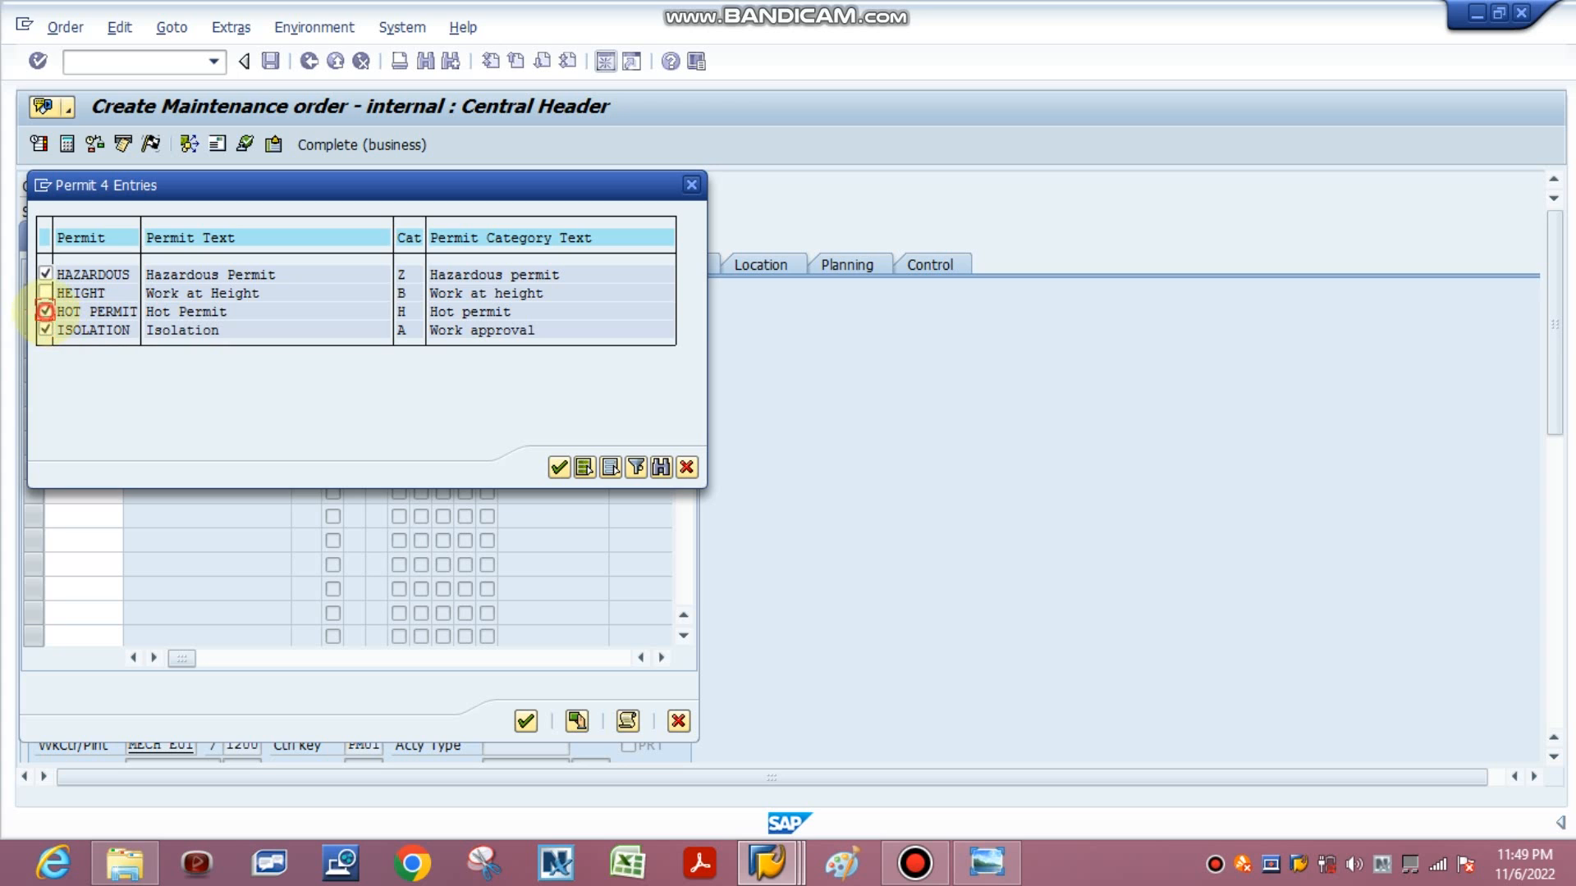
click(45, 292)
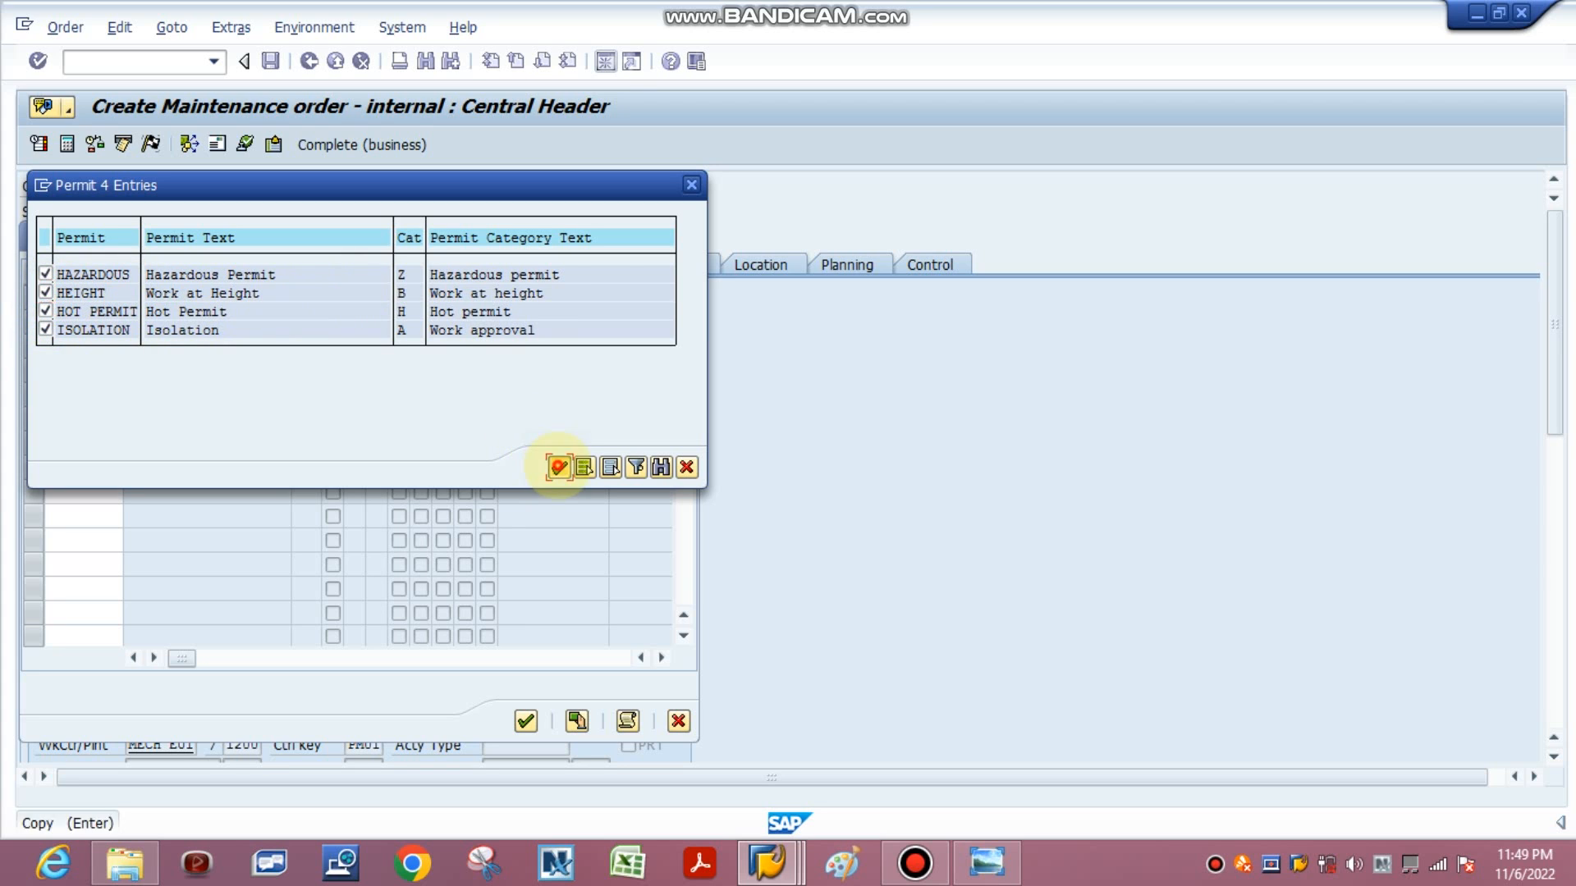
click(559, 467)
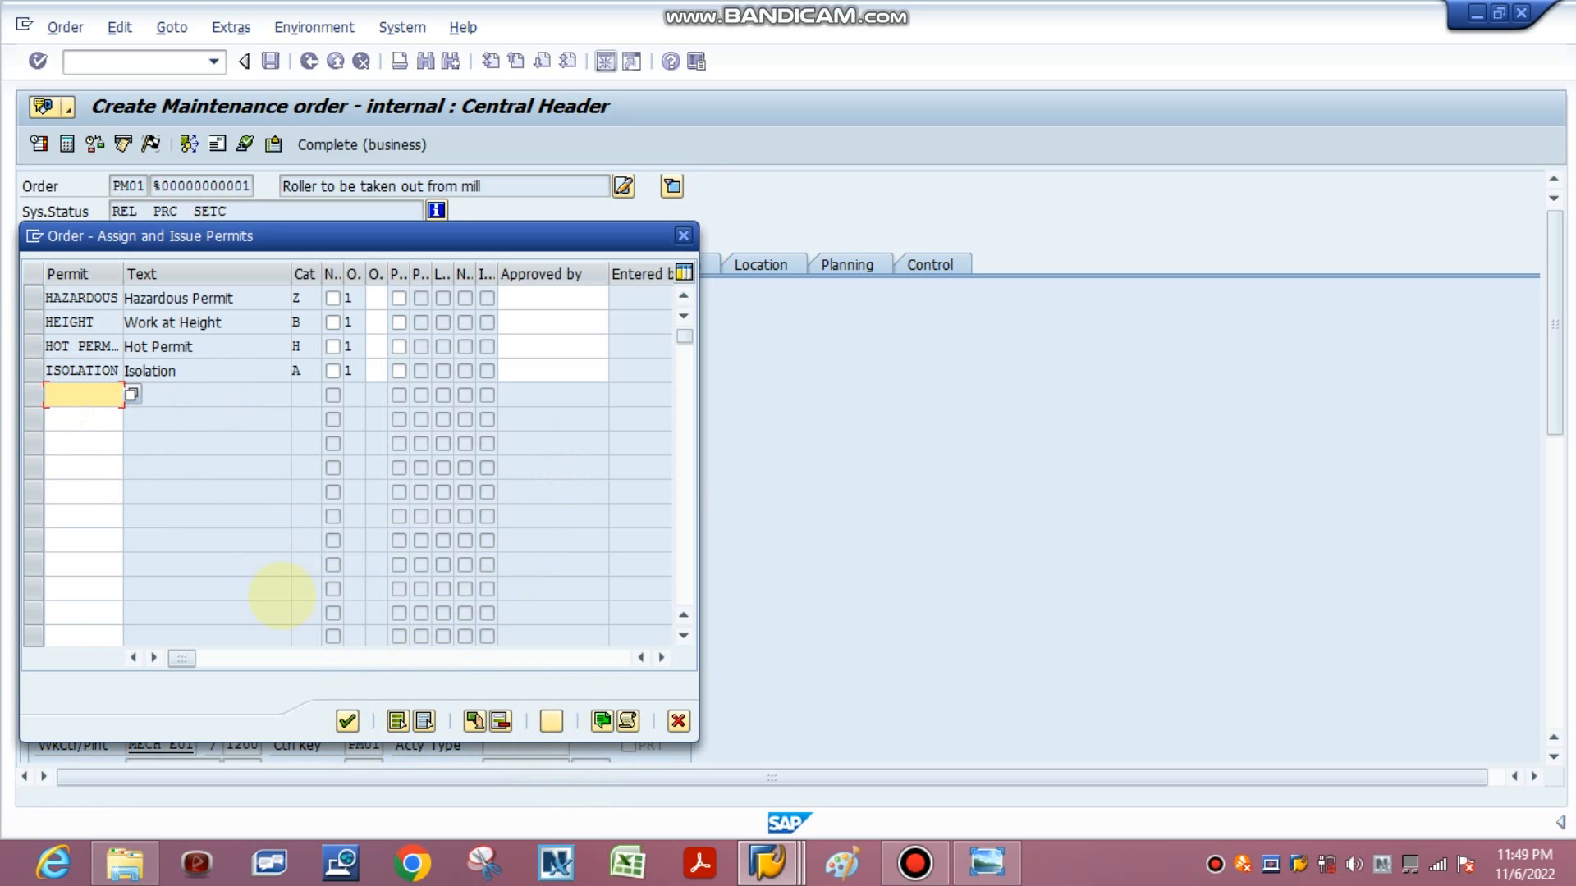
Issue all four assigned permits together, confirm the assignment and save the maintenance order.
click(33, 298)
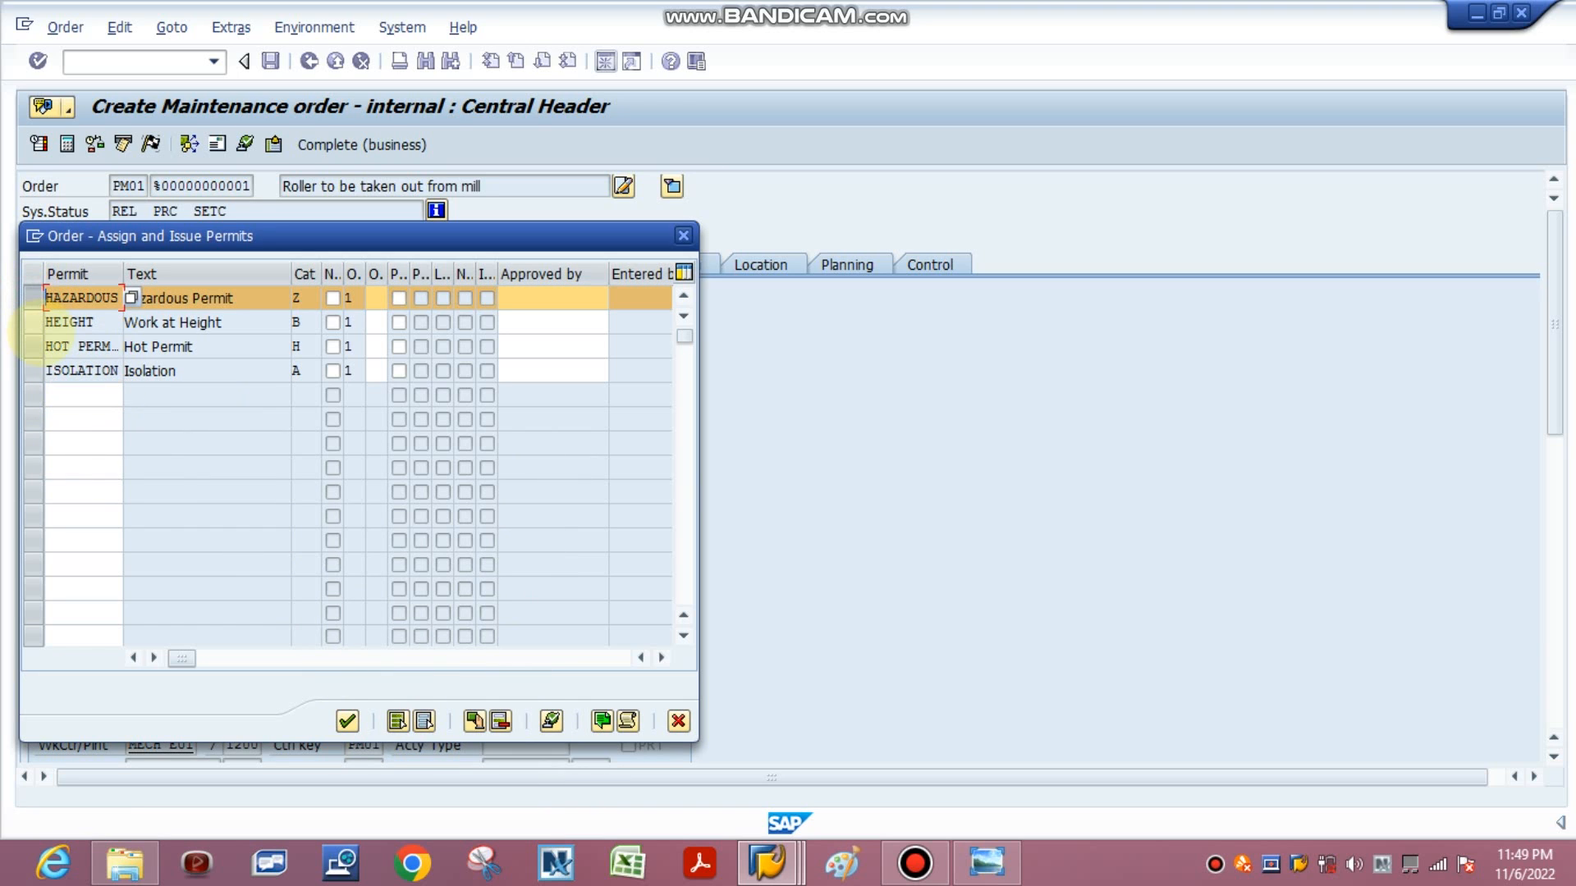
drag(28, 333, 36, 371)
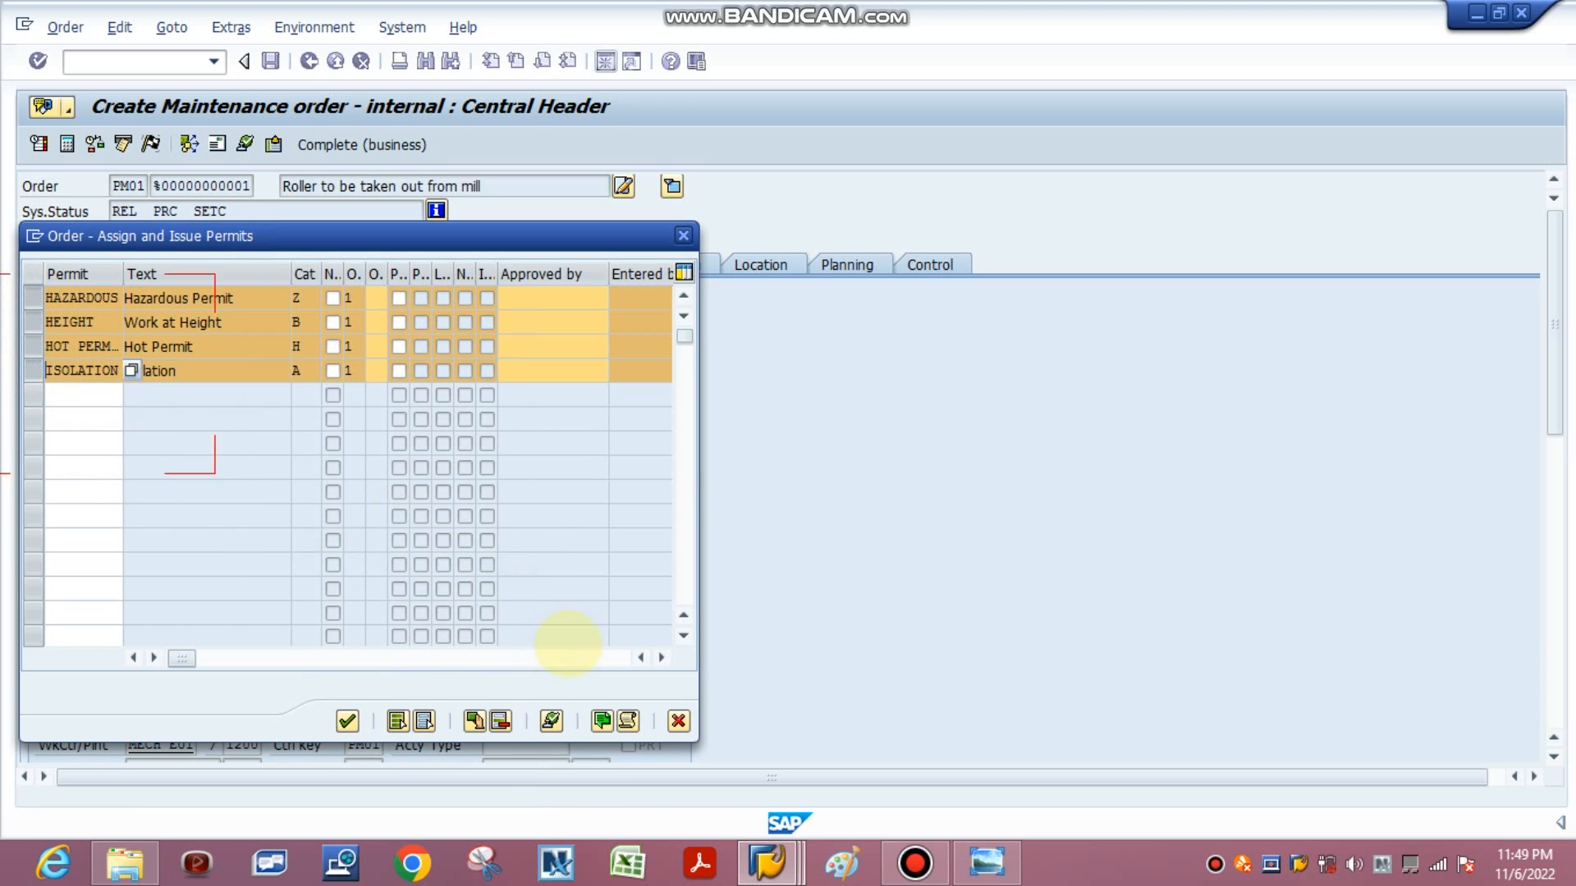
click(550, 720)
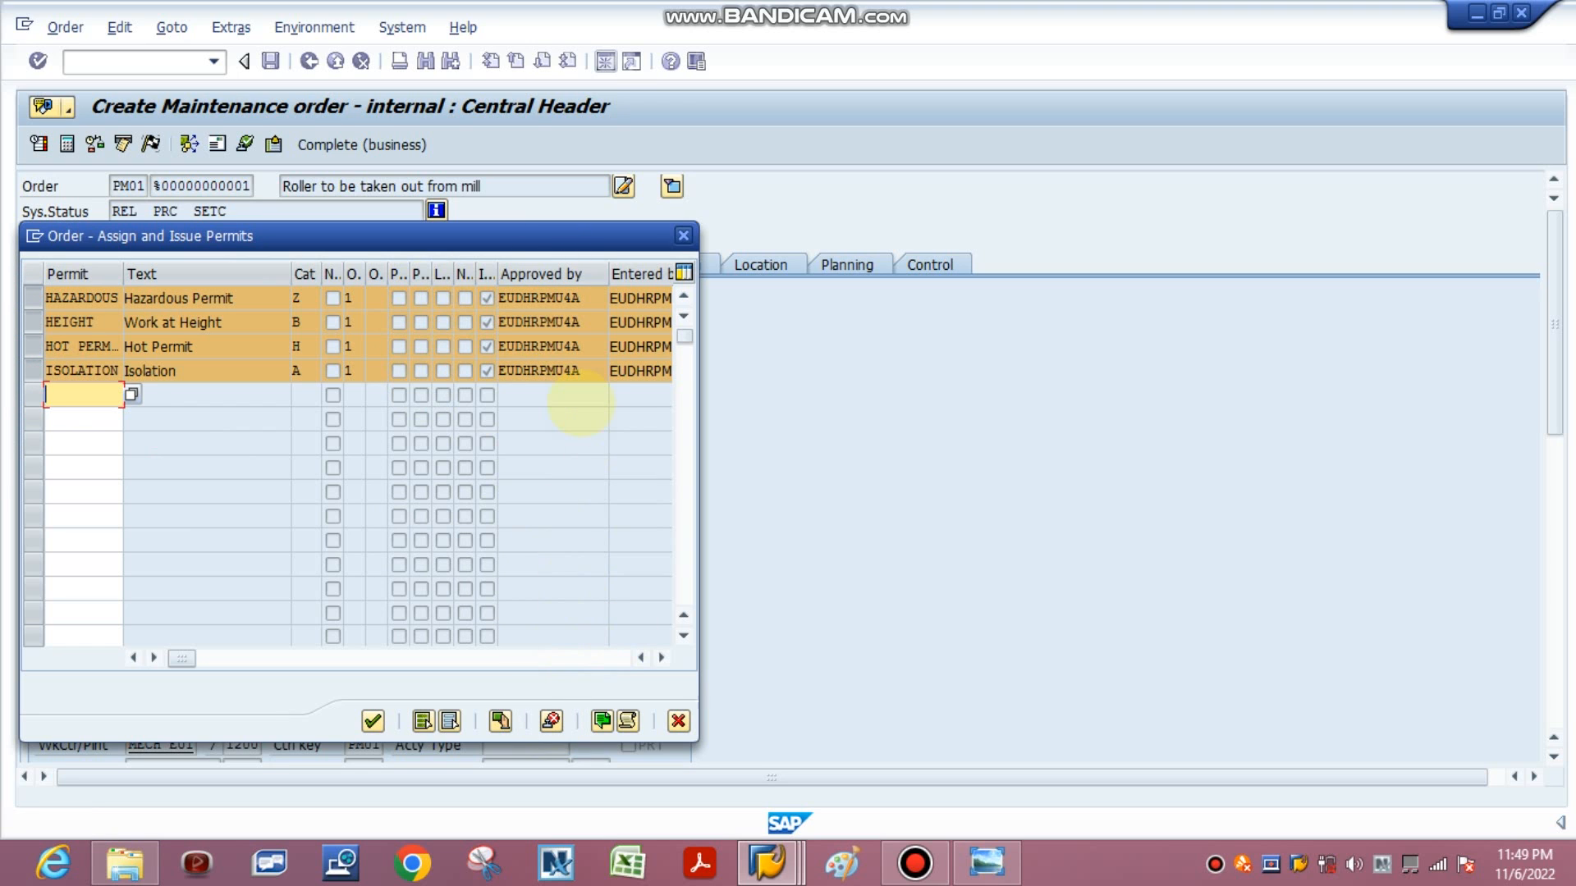
click(372, 721)
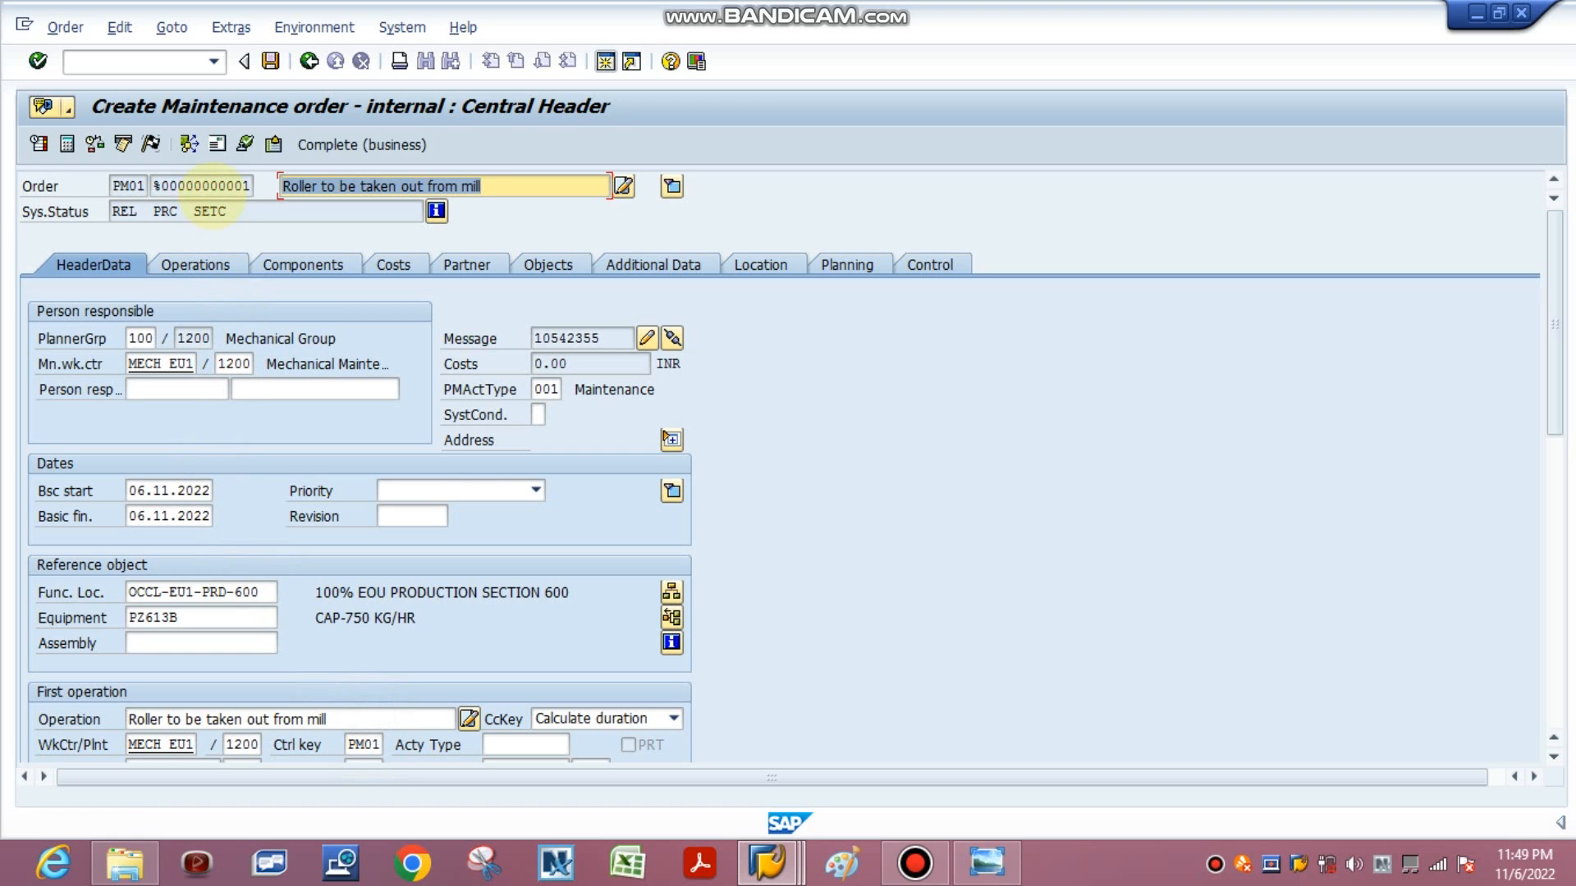
key(ctrl+s)
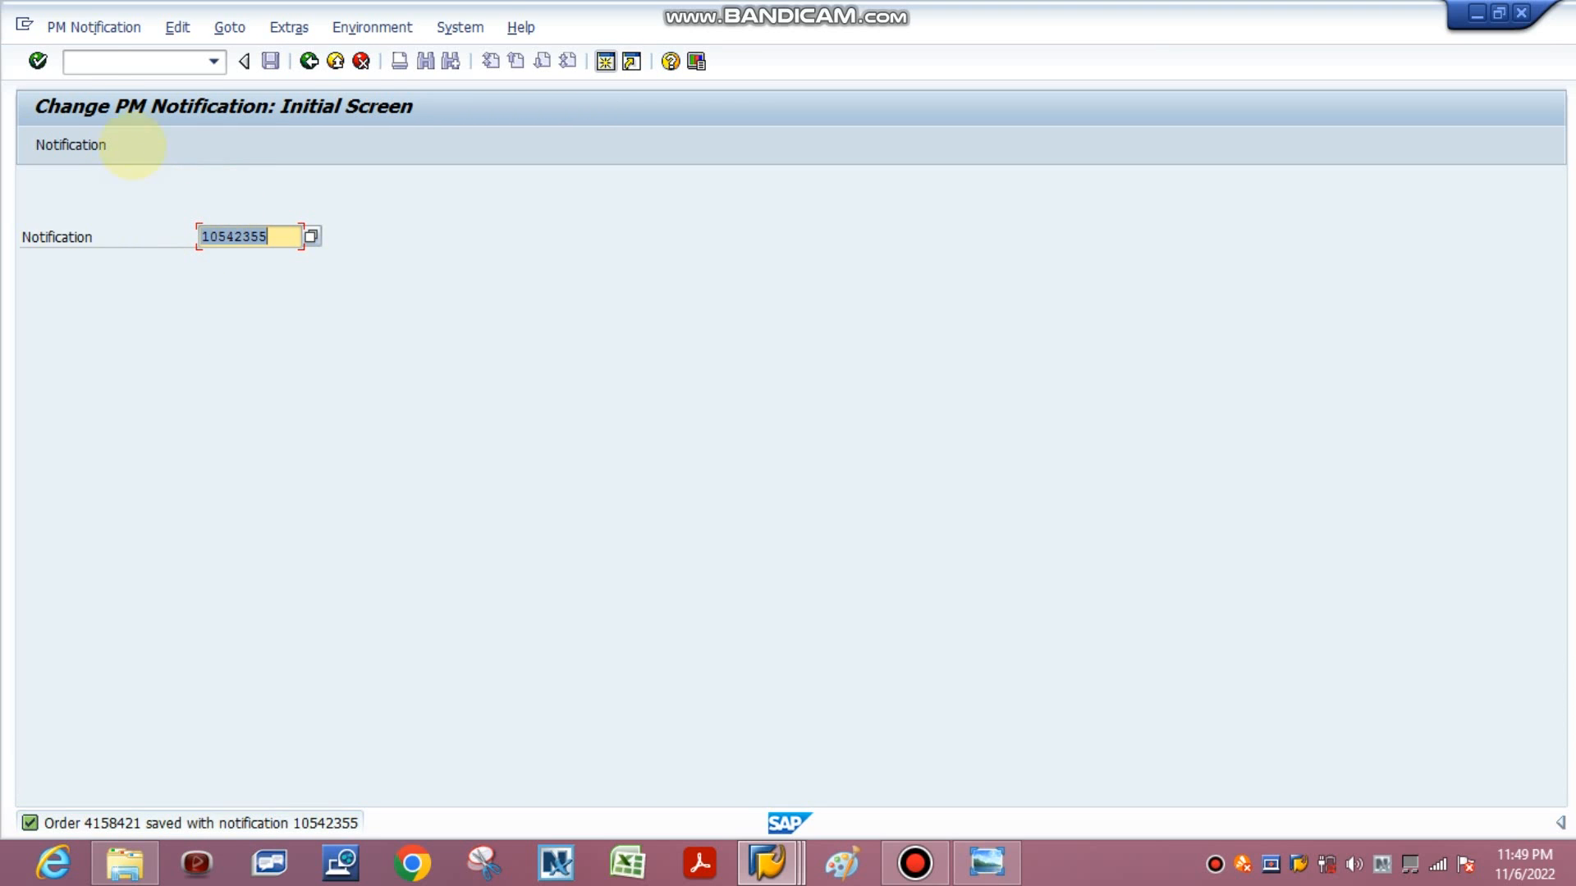
Reopen the notification for changing, look through its print options without printing, and save it.
click(38, 61)
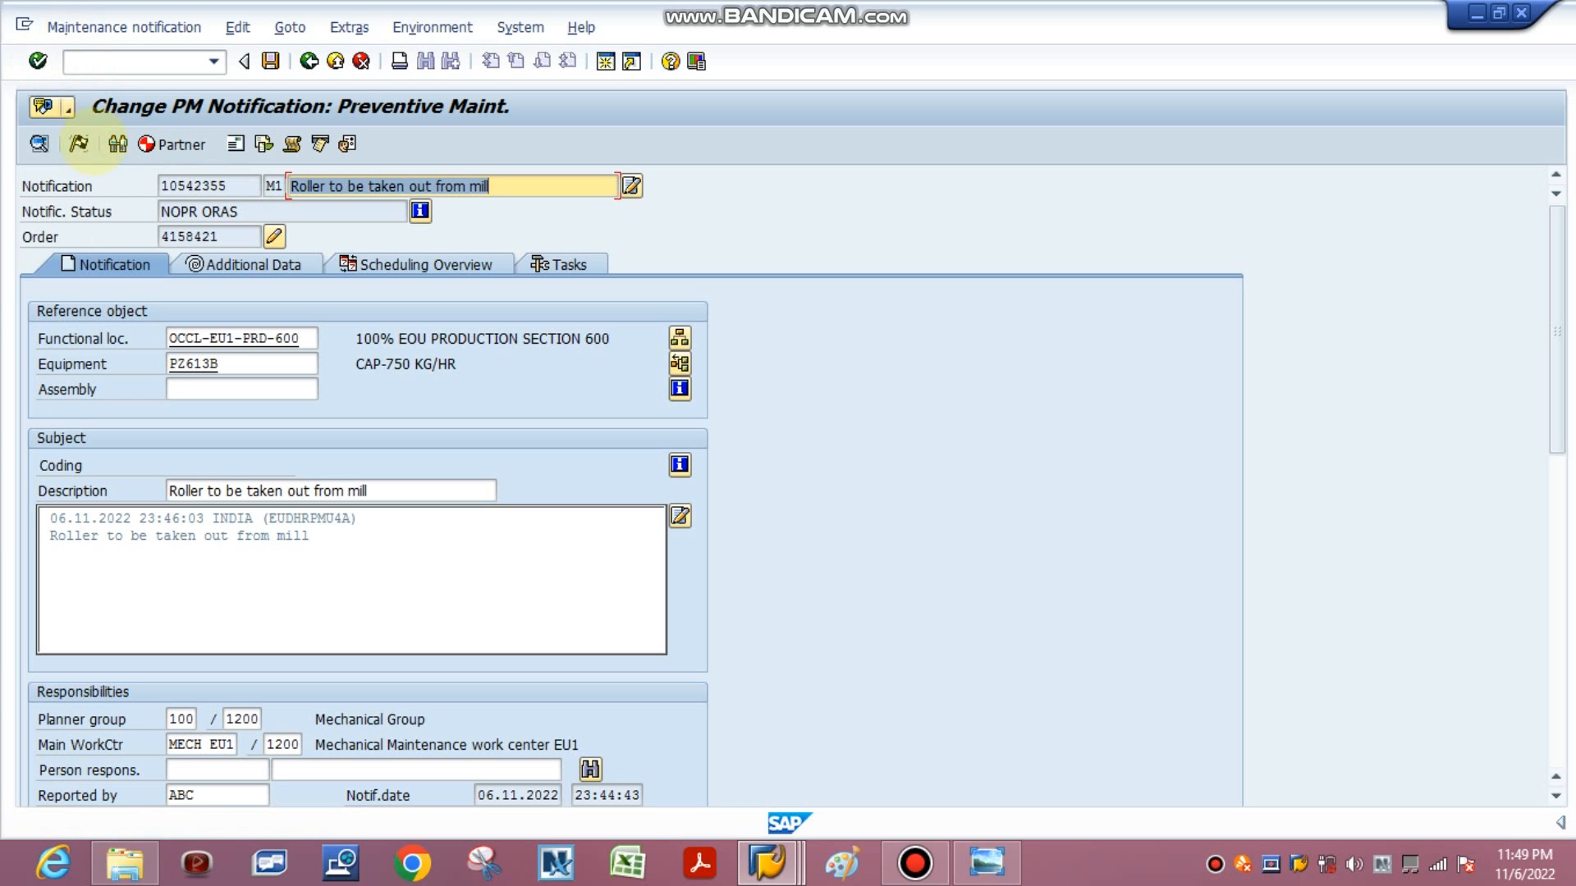
click(115, 27)
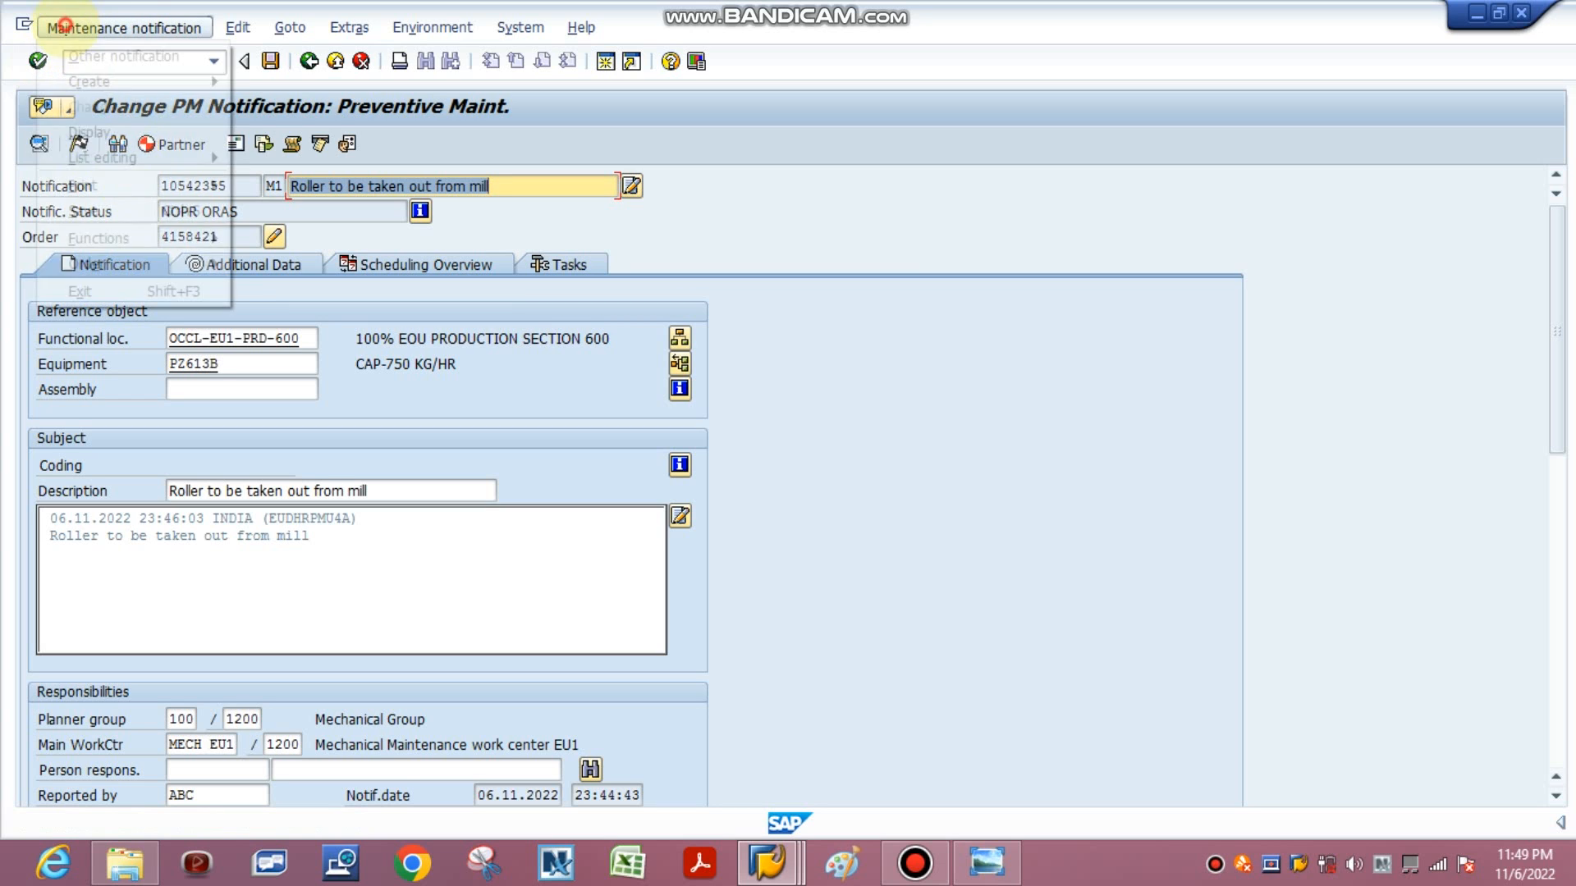
mouse_move(90, 185)
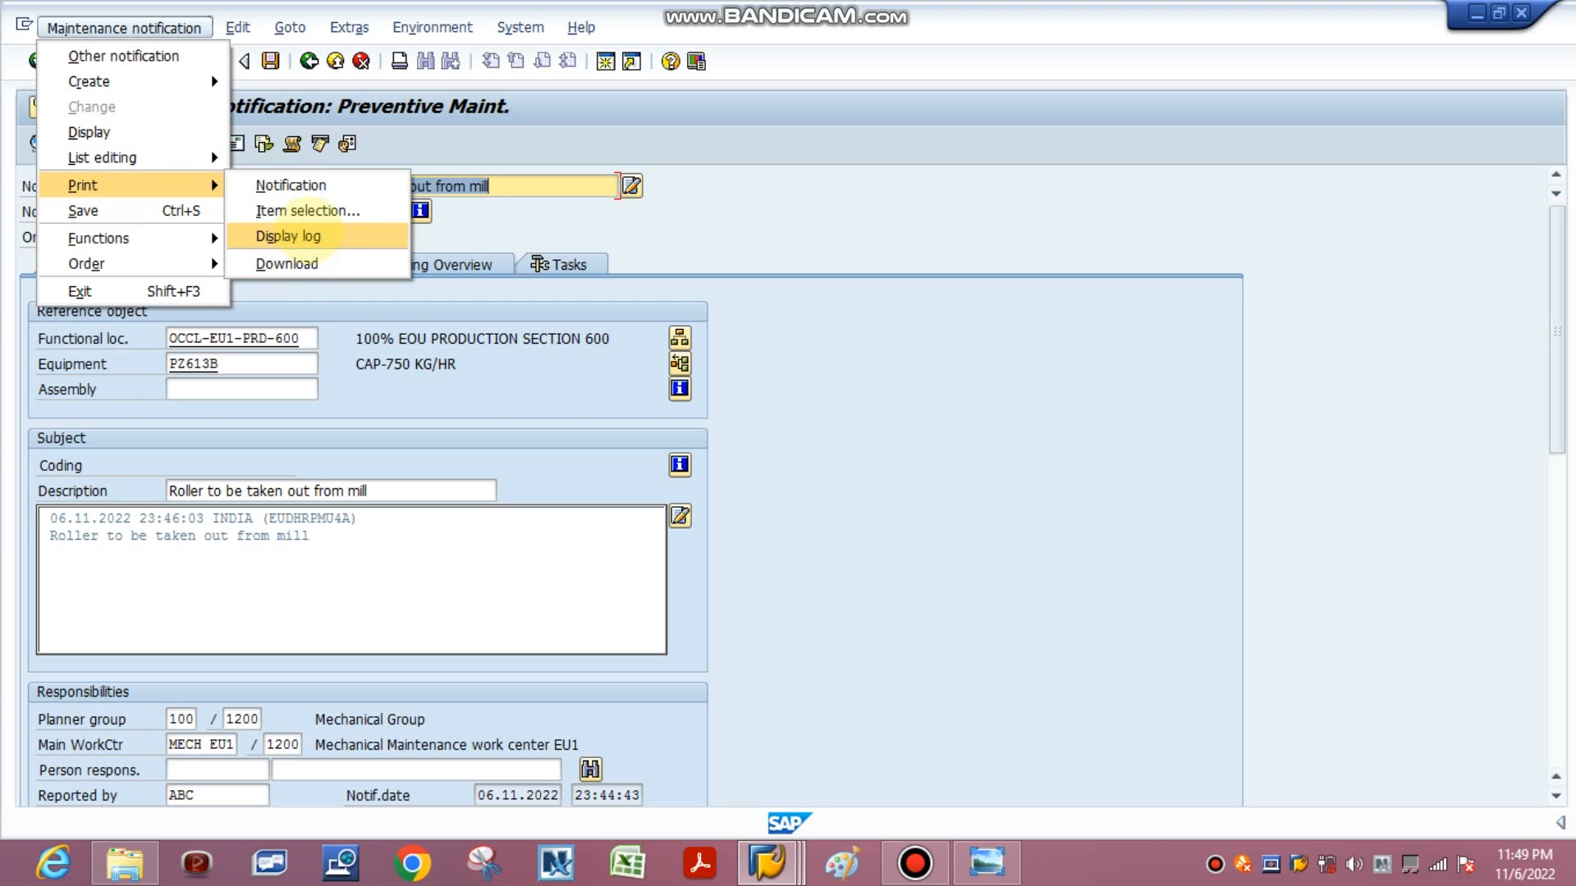
click(659, 379)
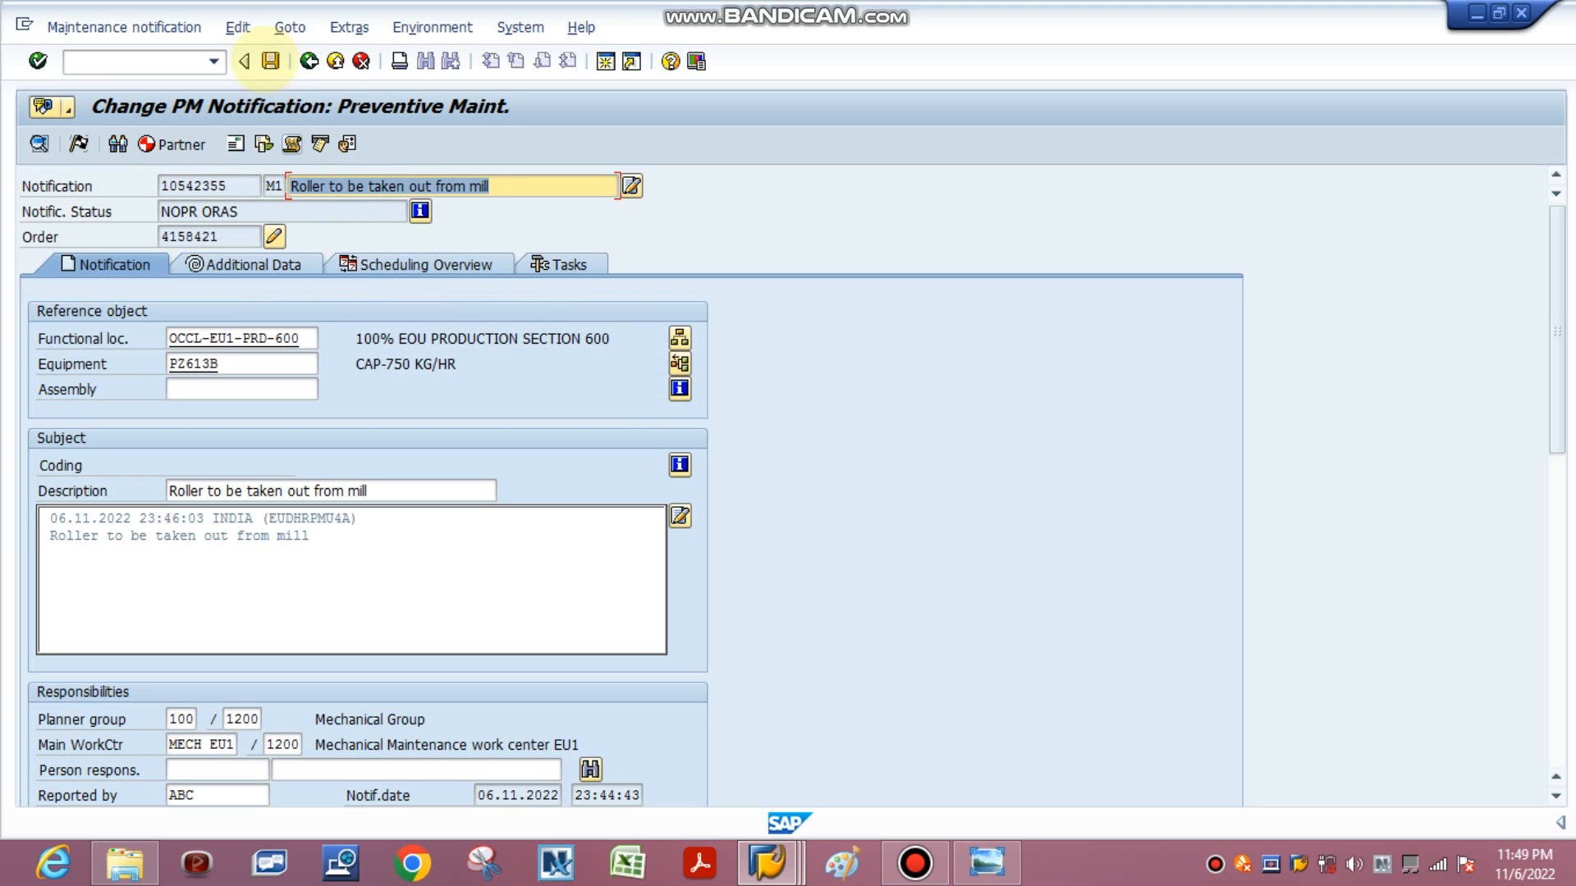
click(270, 60)
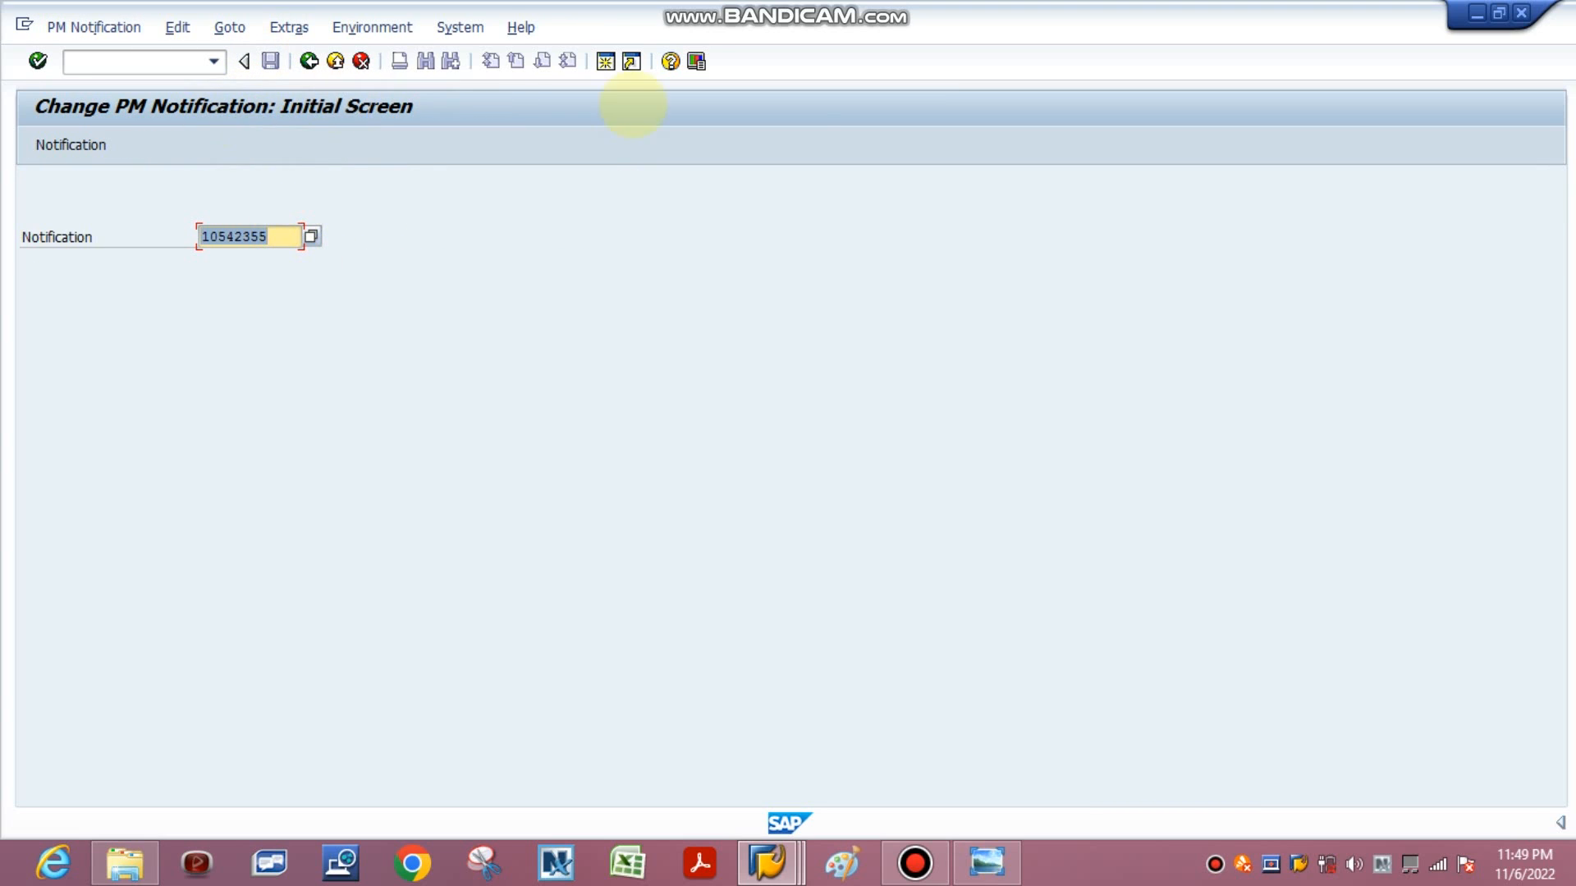
Open the saved maintenance order for changing with transaction IW32 in a new session.
click(605, 61)
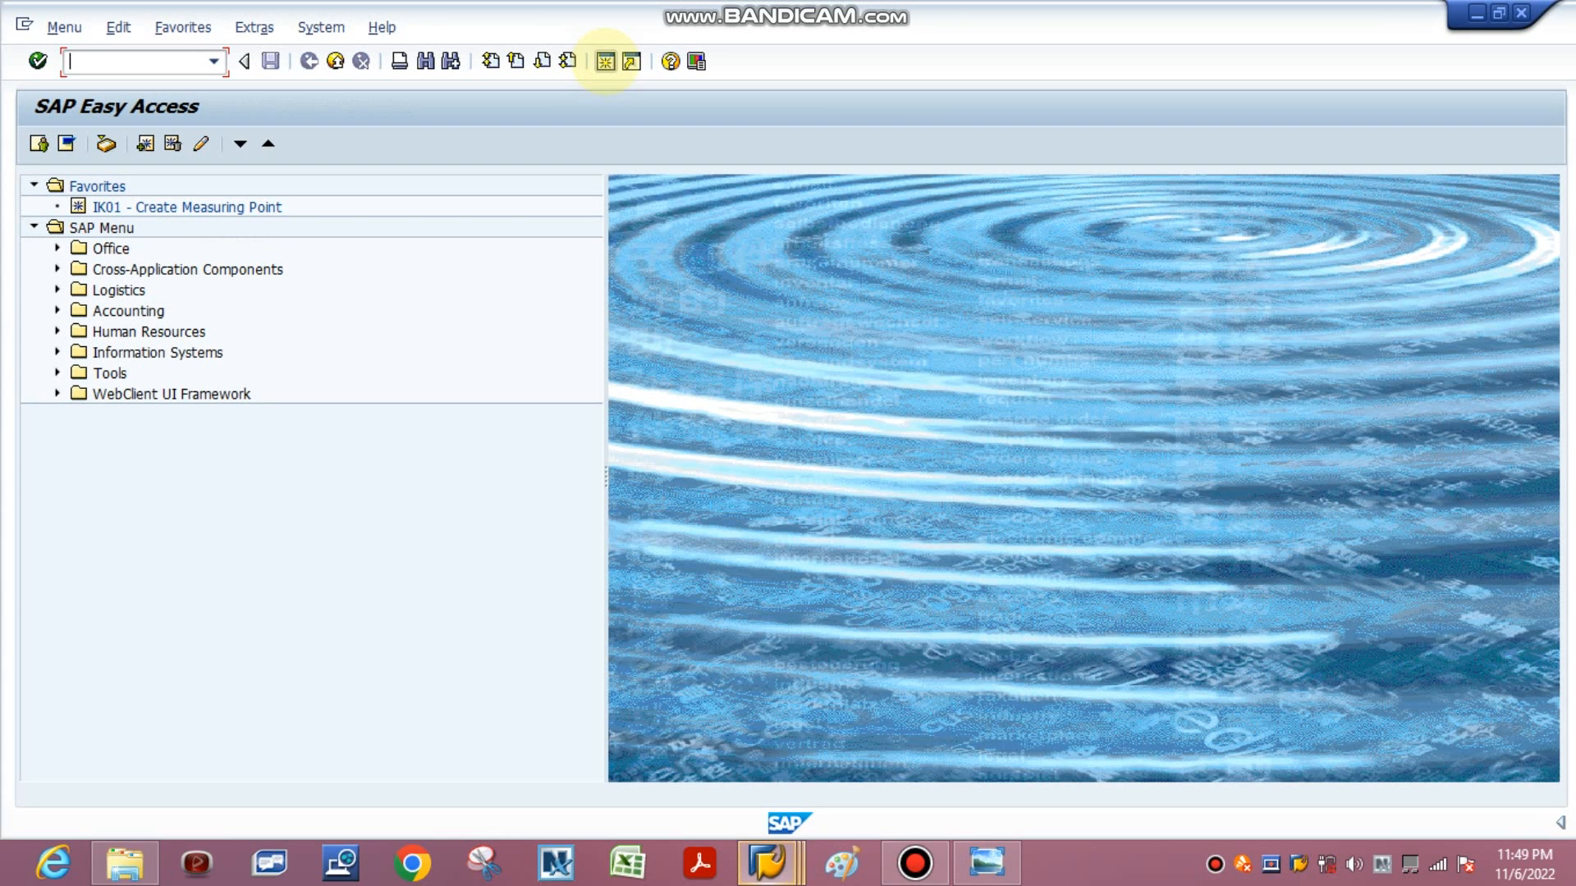
text(iw32)
key(Return)
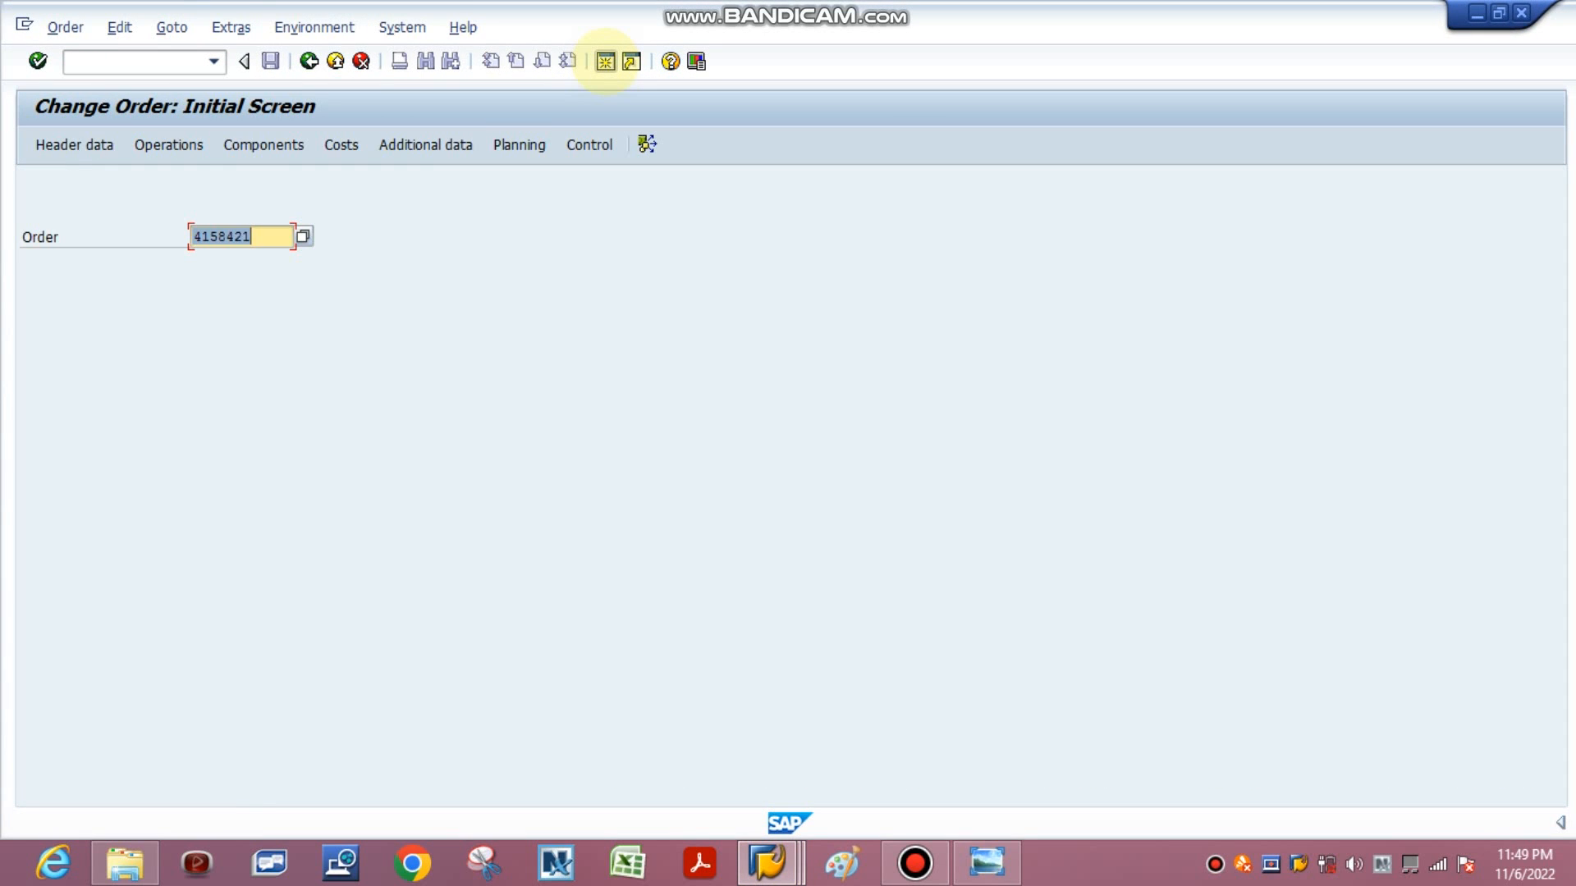
click(605, 61)
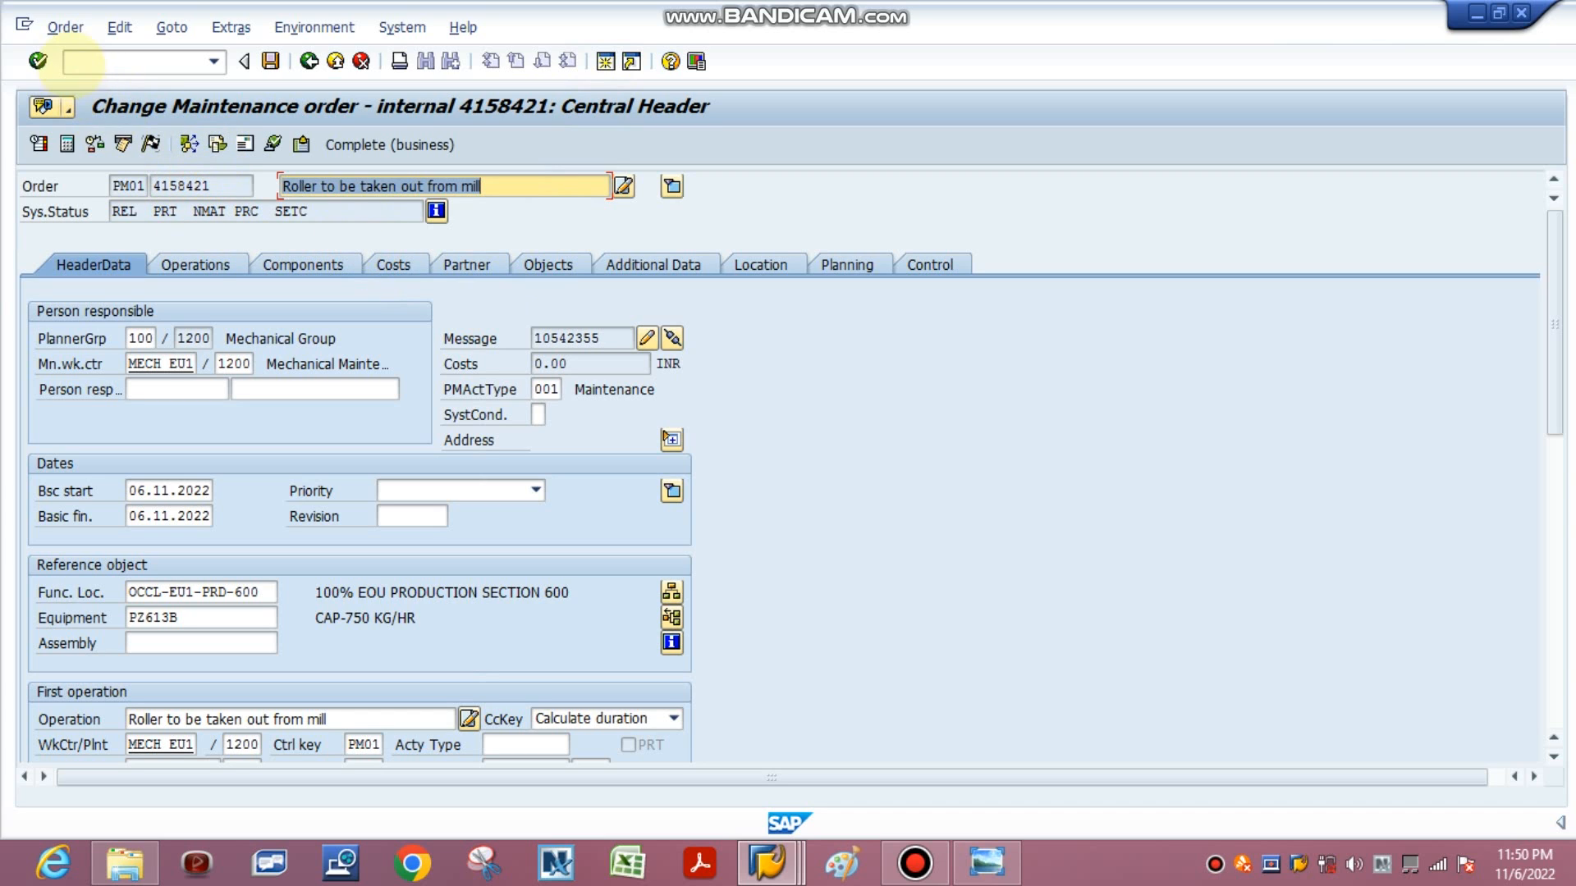
Open the shop paper selection for printing the order and deselect all preselected papers from Operation Control Ticket to Time Ticket.
click(65, 27)
mouse_move(99, 182)
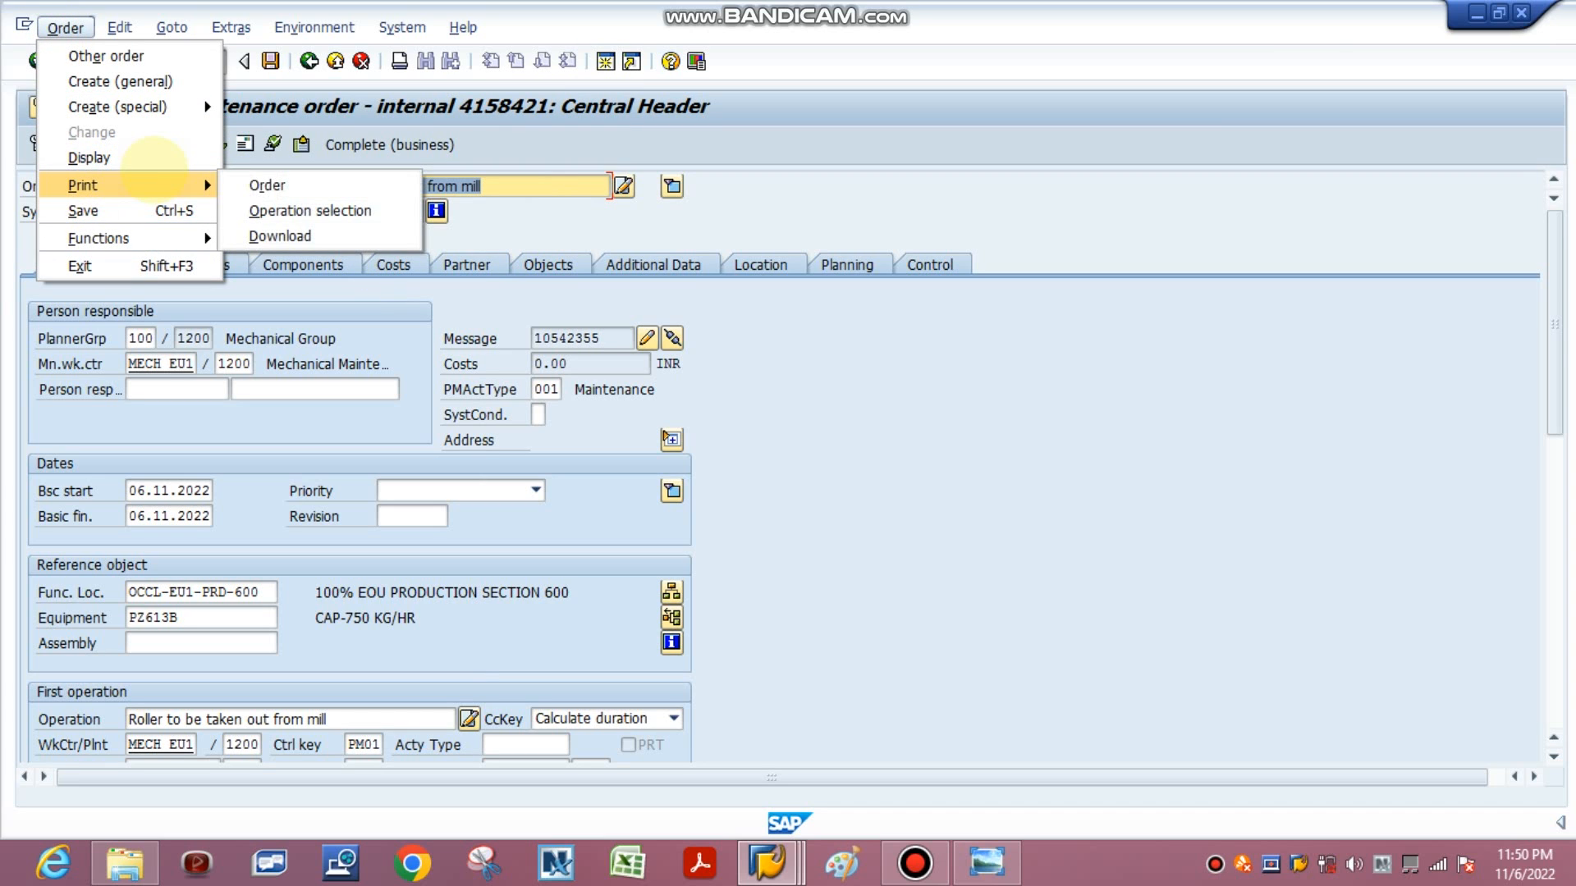
click(264, 186)
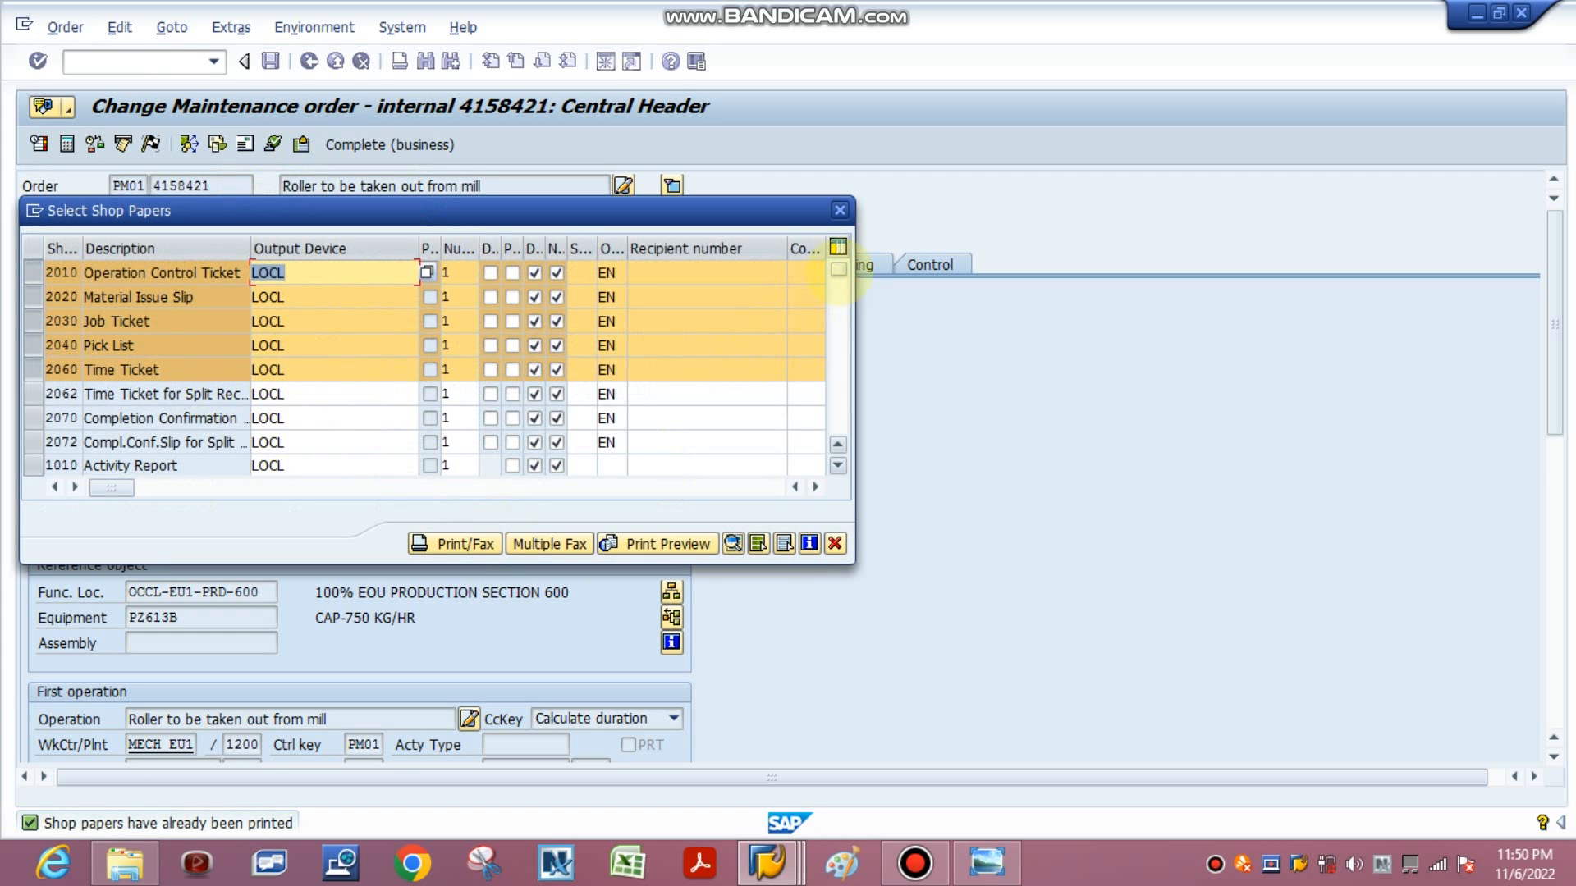
click(33, 273)
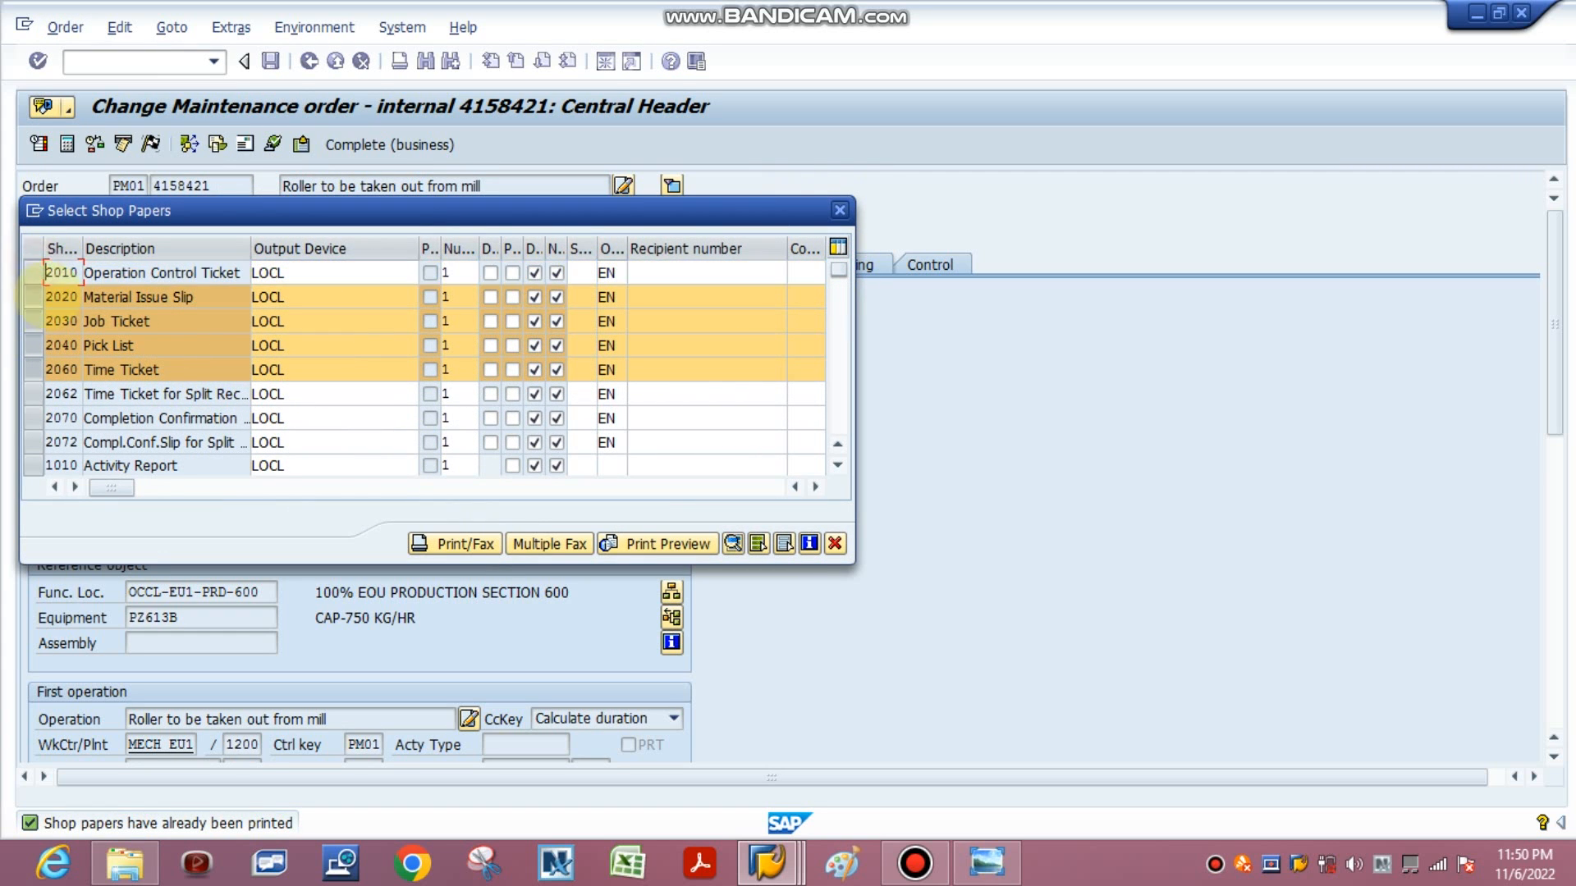
click(33, 297)
click(34, 321)
click(33, 344)
click(33, 369)
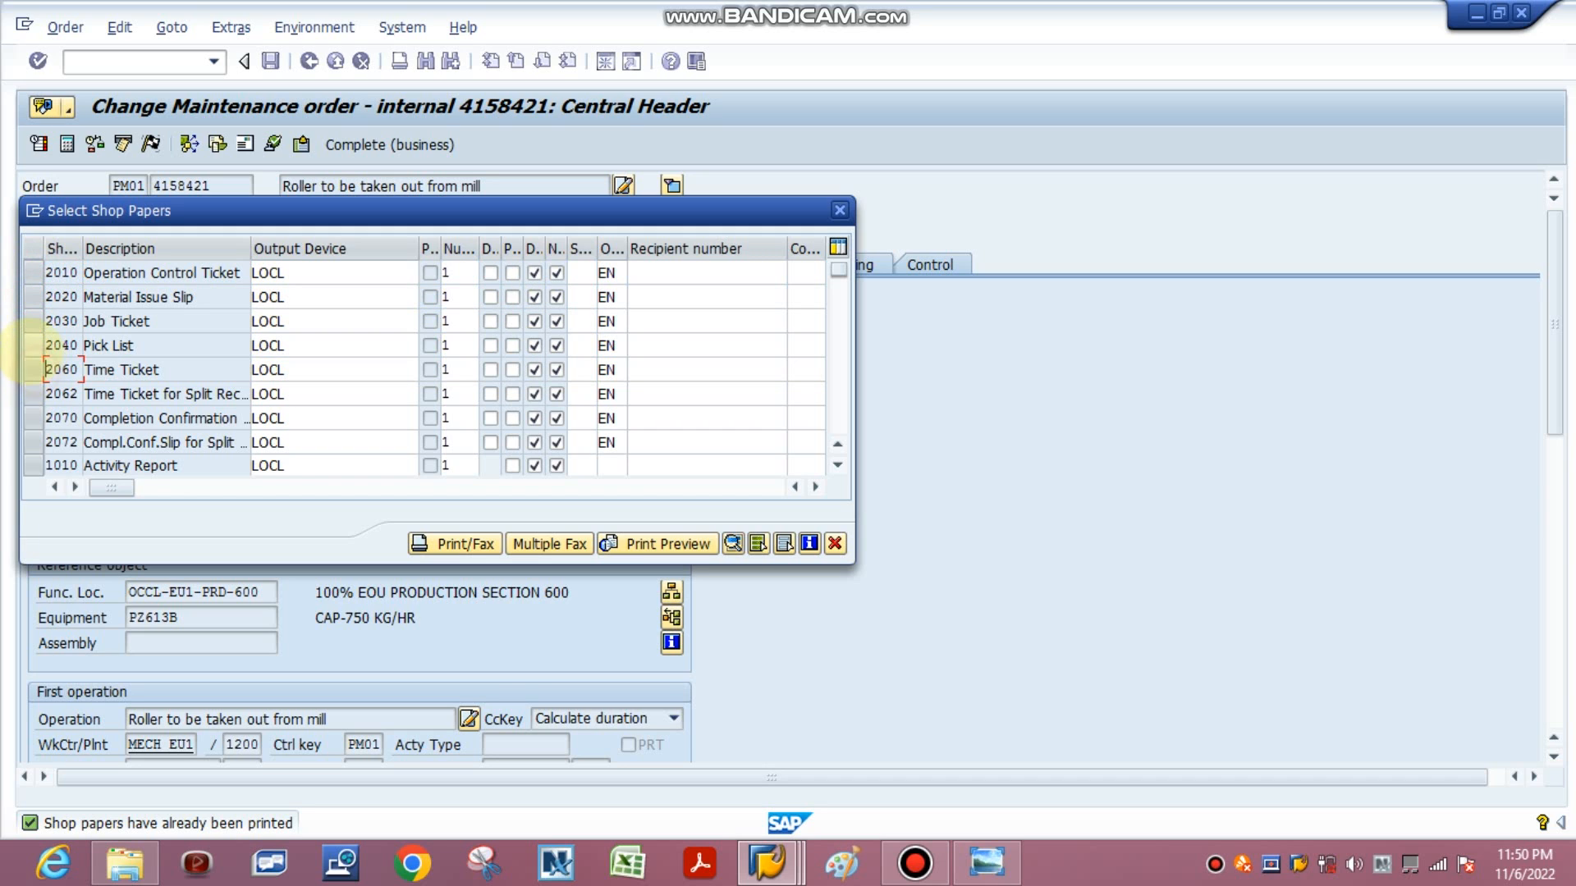
Try to display the print preview of the Pick List, enabling the two unticked options in its row.
click(33, 344)
click(653, 543)
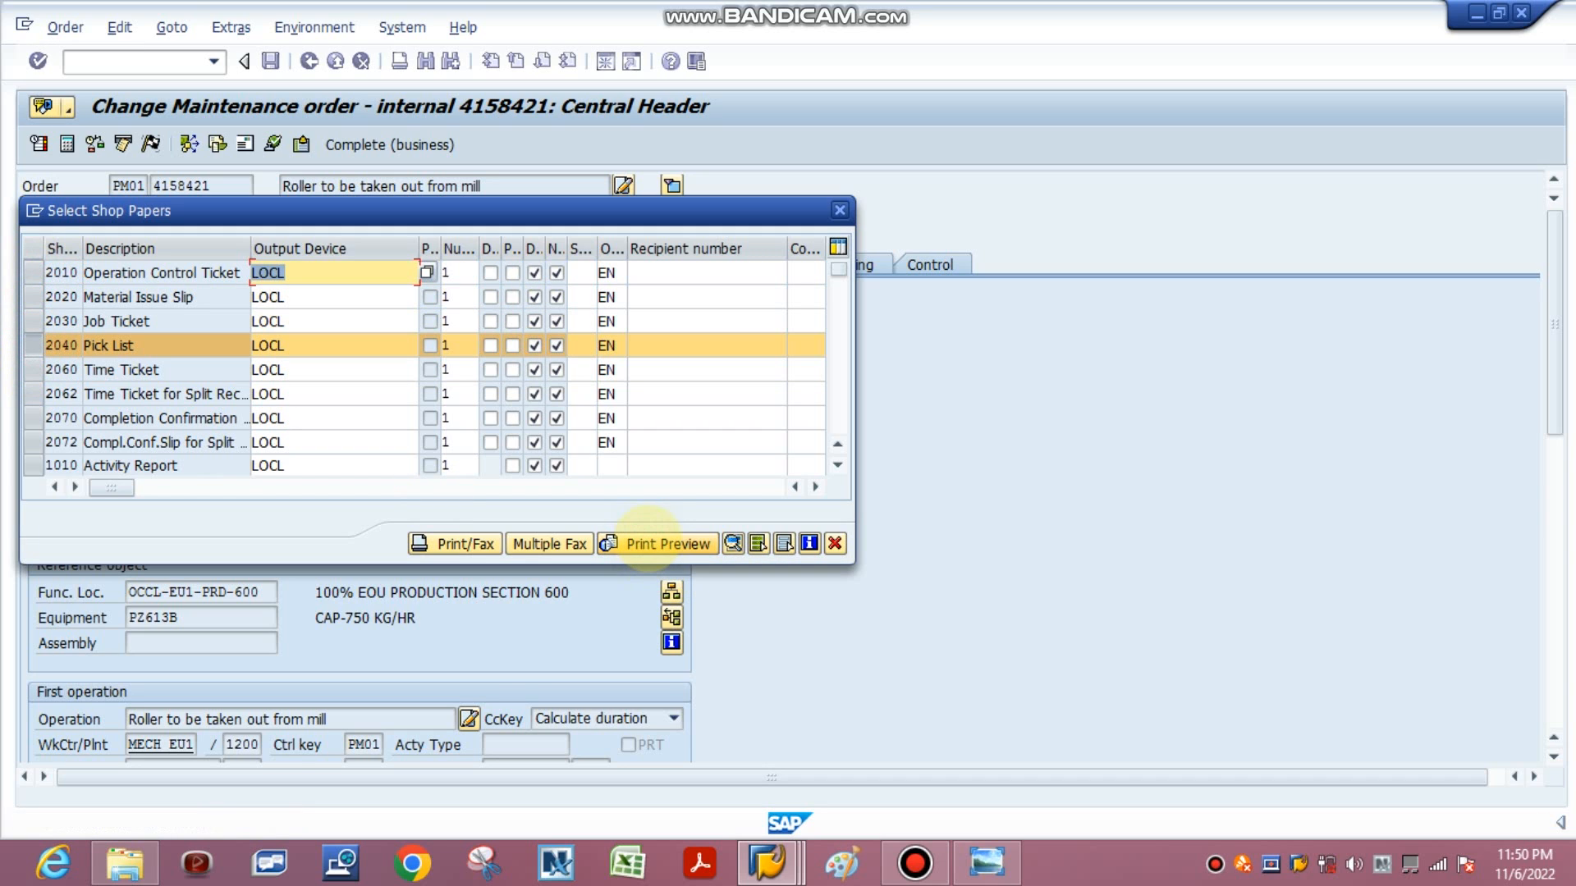
click(653, 543)
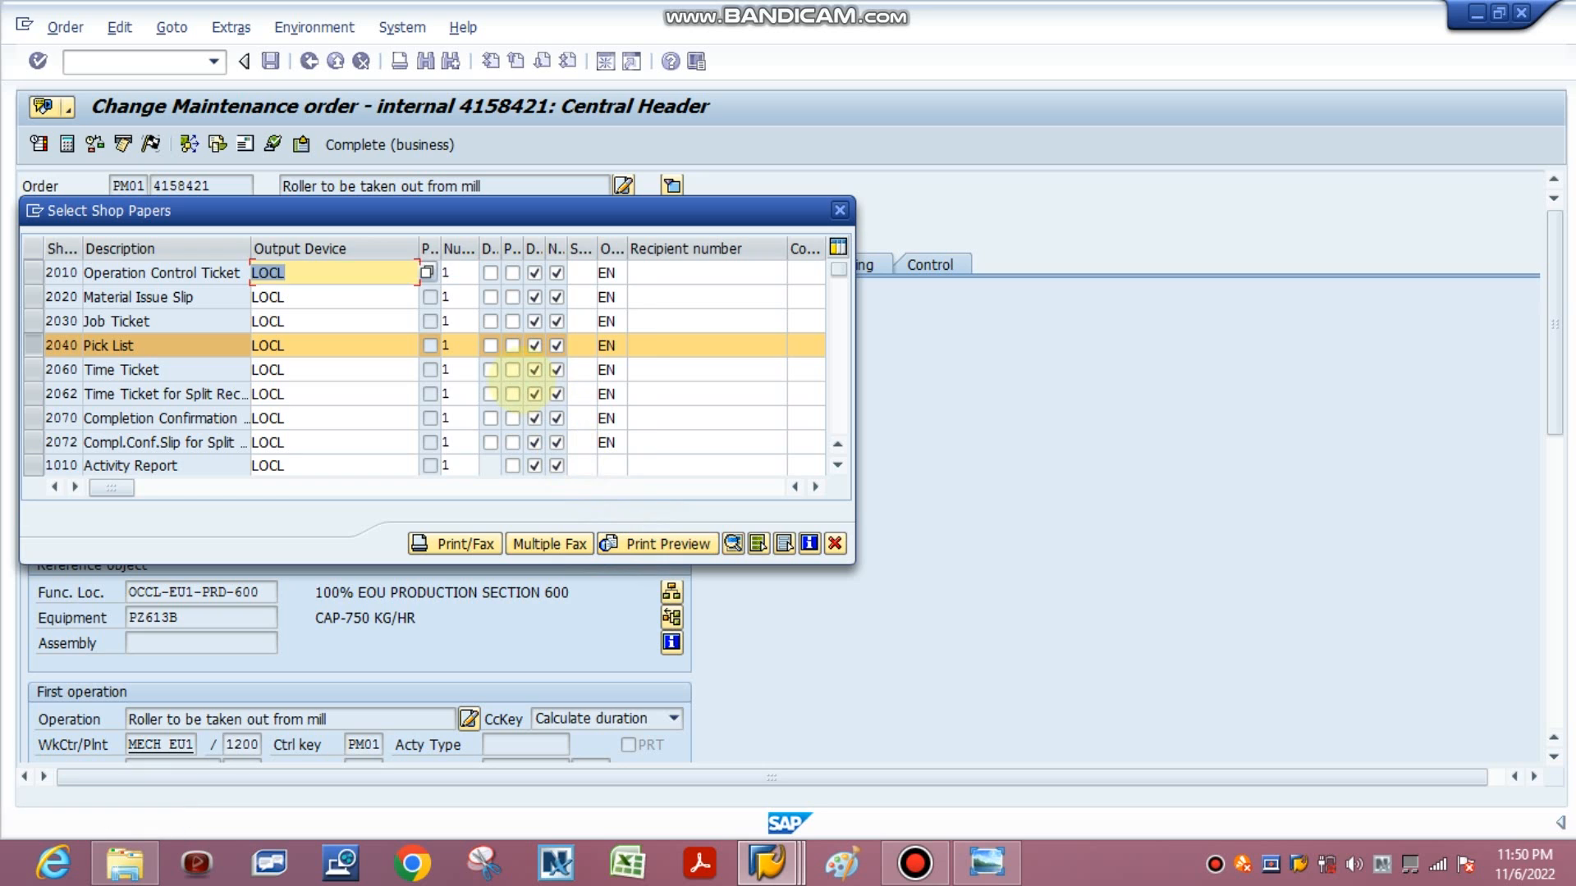
click(491, 346)
click(667, 544)
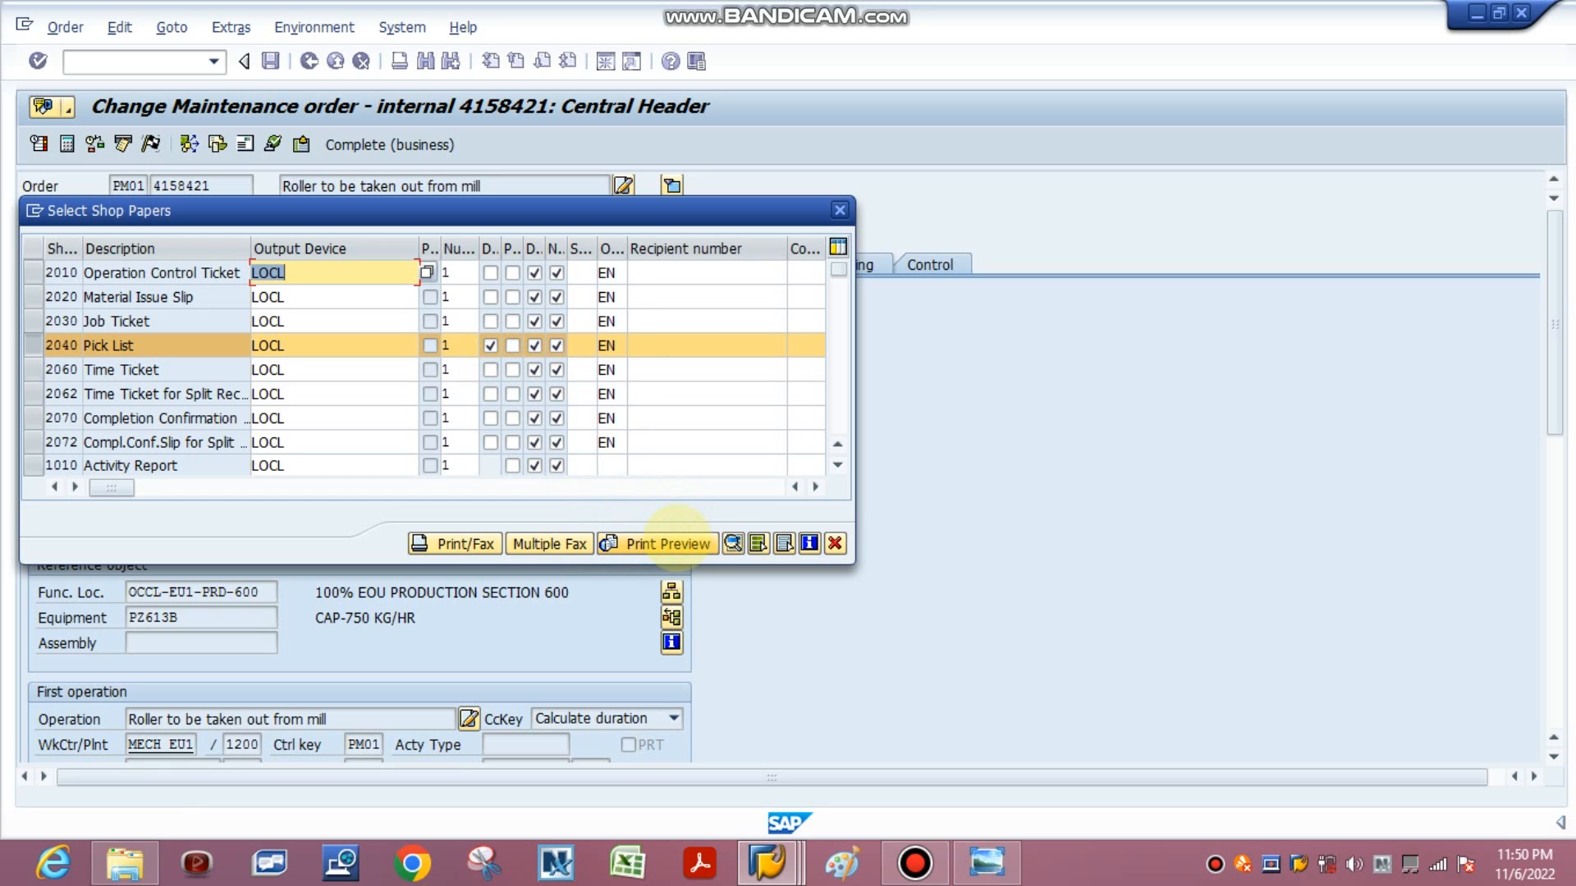
click(667, 543)
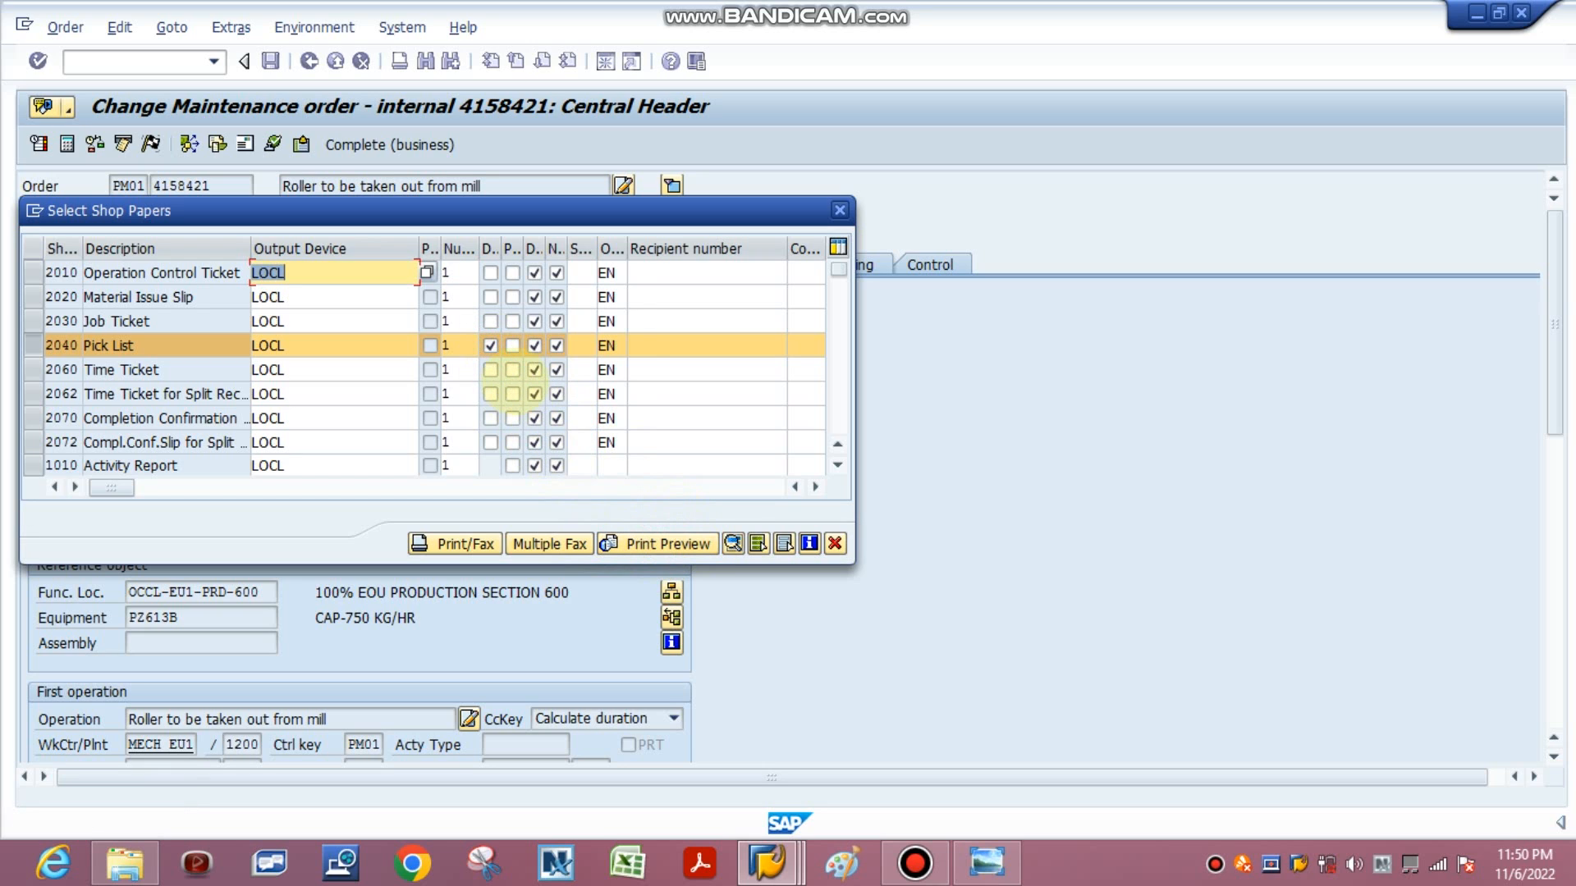
click(512, 346)
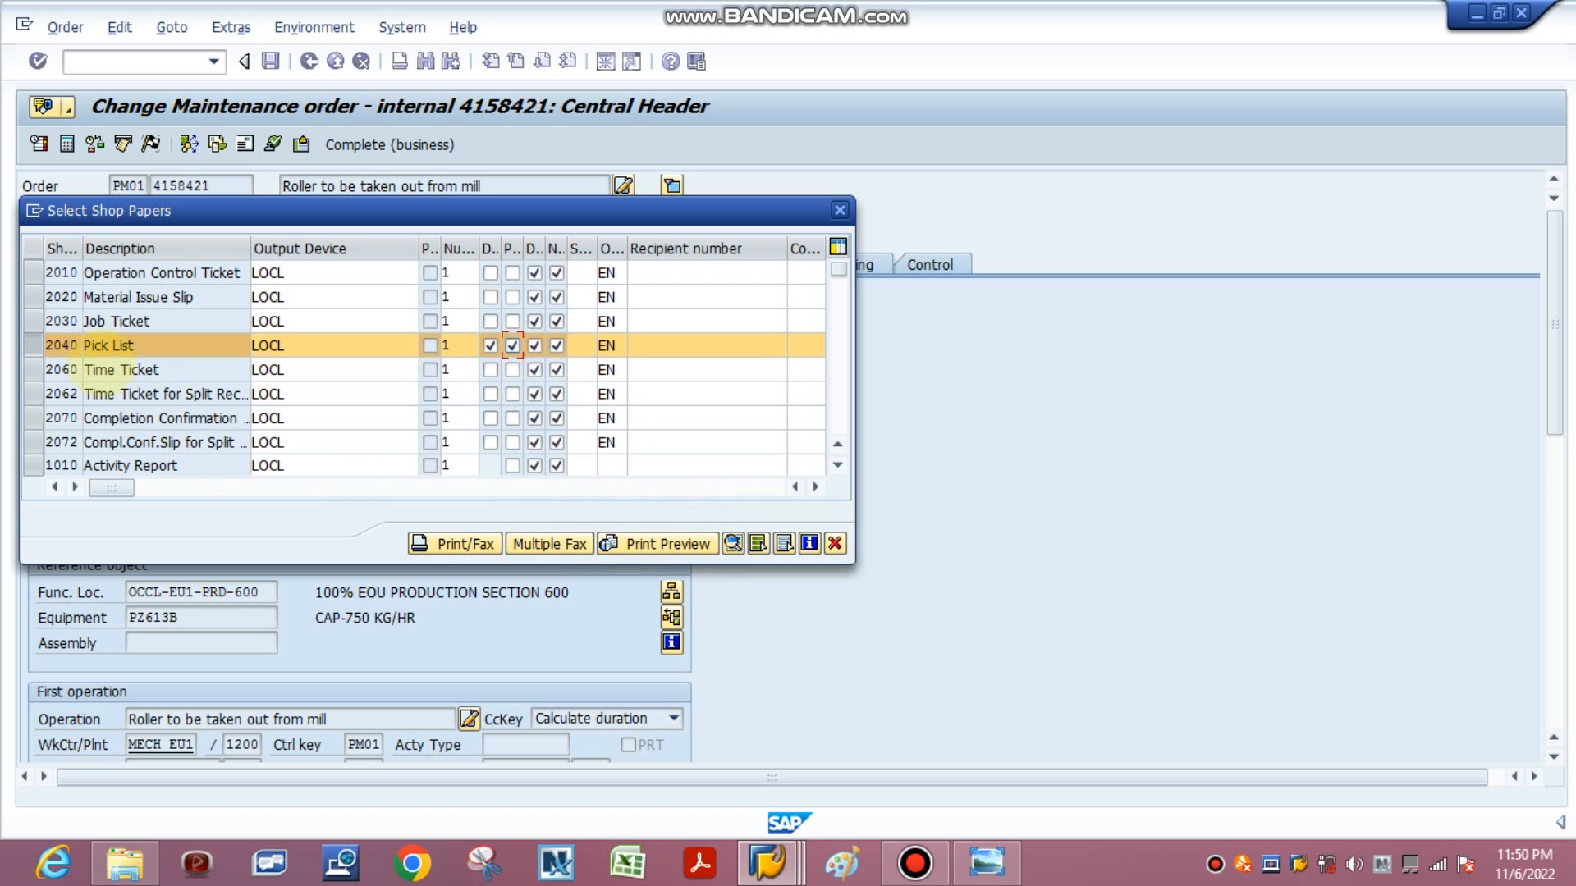
Preview only the Job Ticket with both unticked options in its row enabled, and close the preview and shop paper selection without printing.
click(35, 321)
click(35, 345)
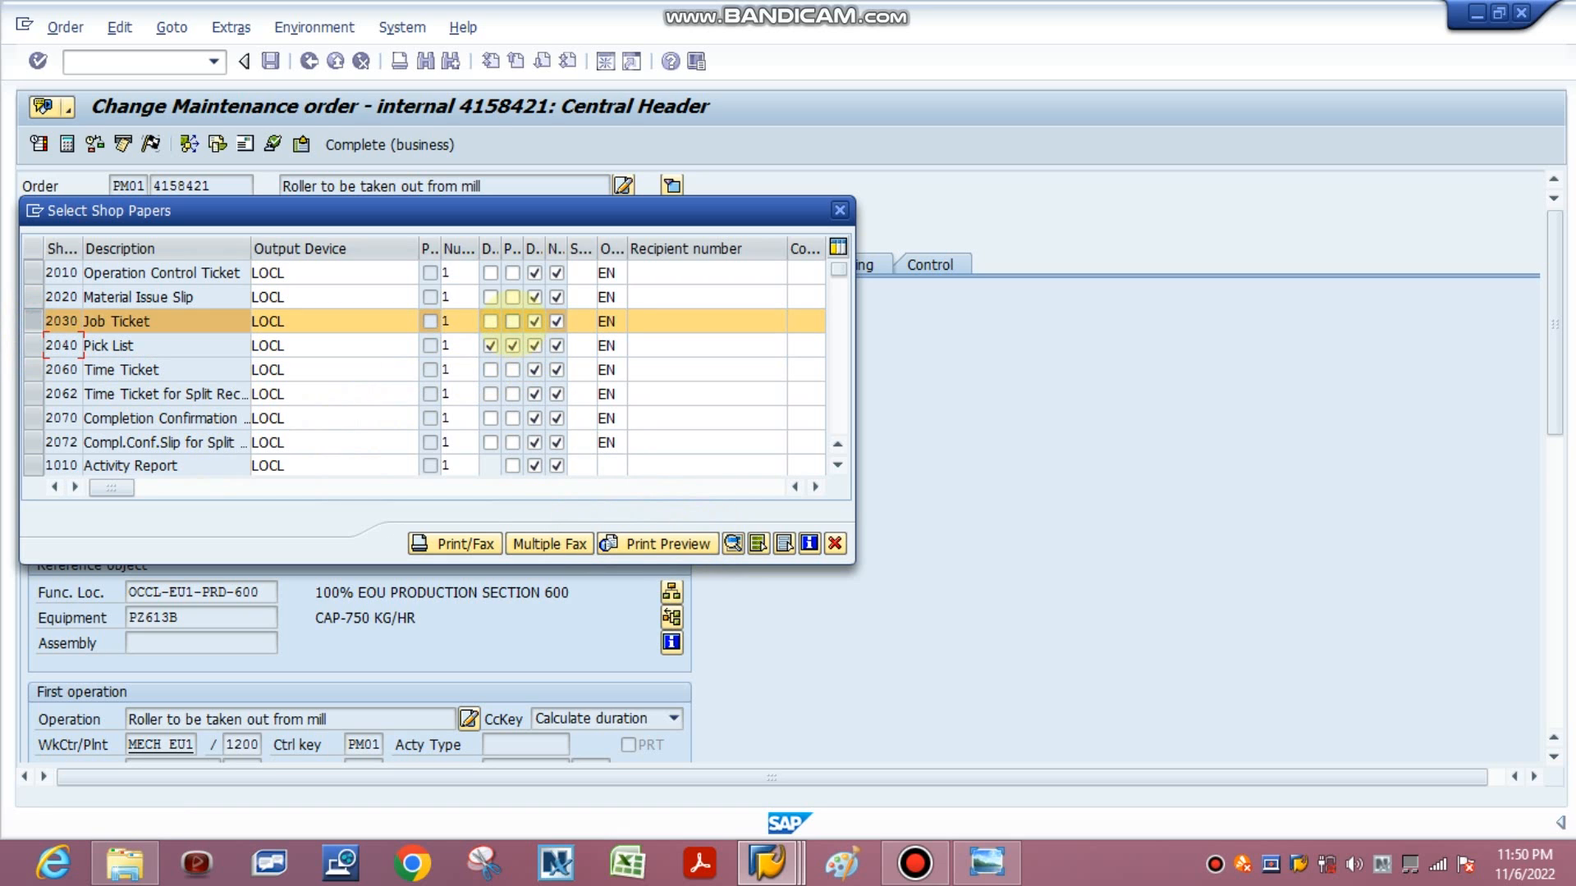
click(512, 322)
click(485, 325)
click(669, 544)
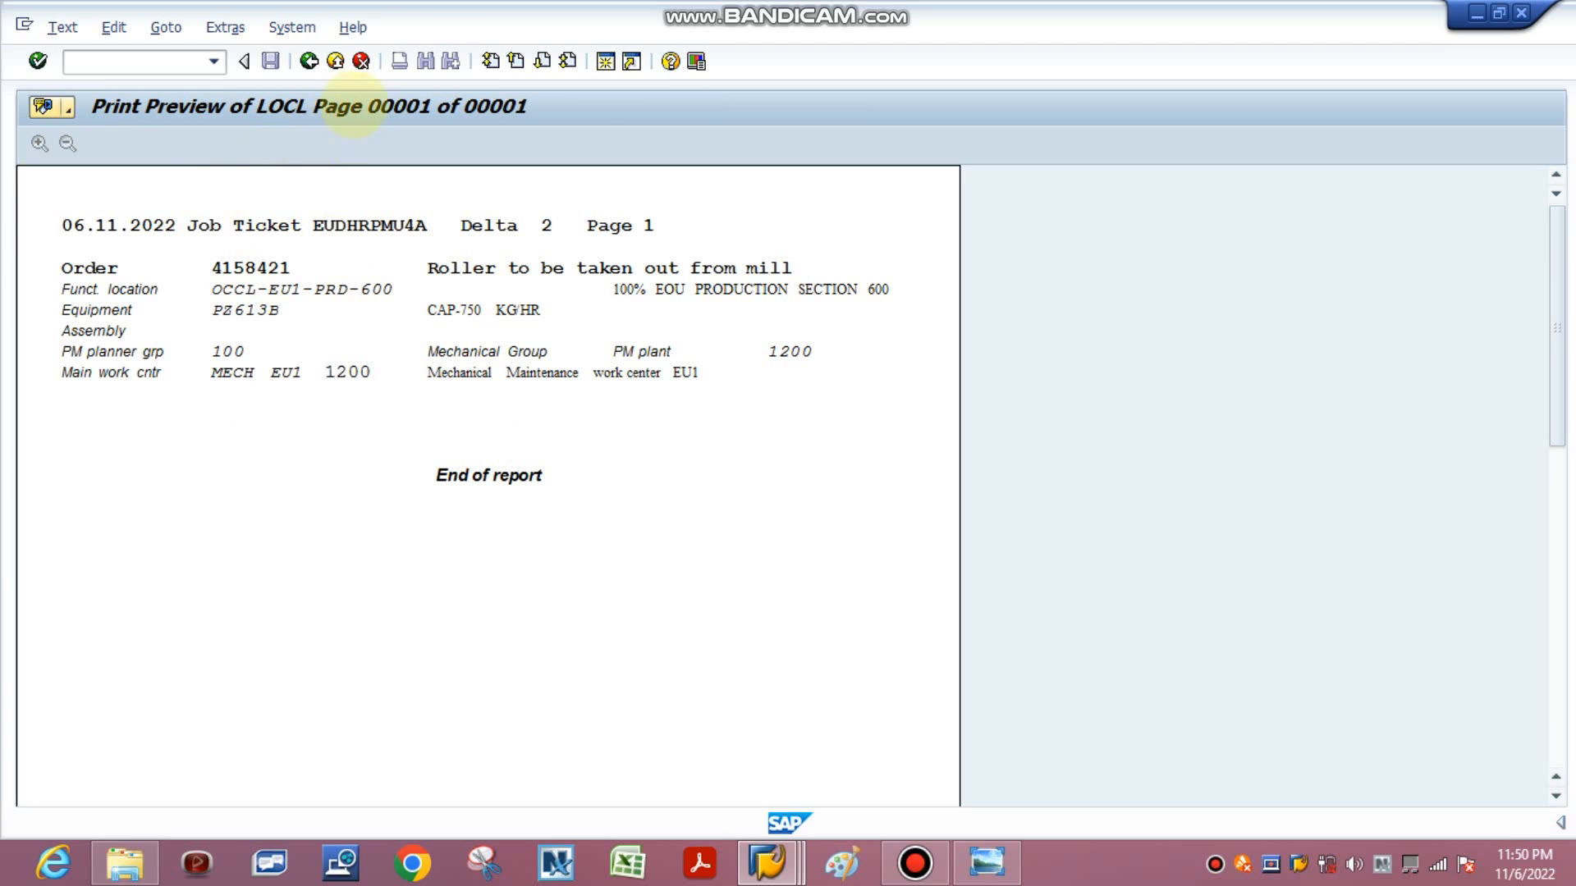
click(309, 61)
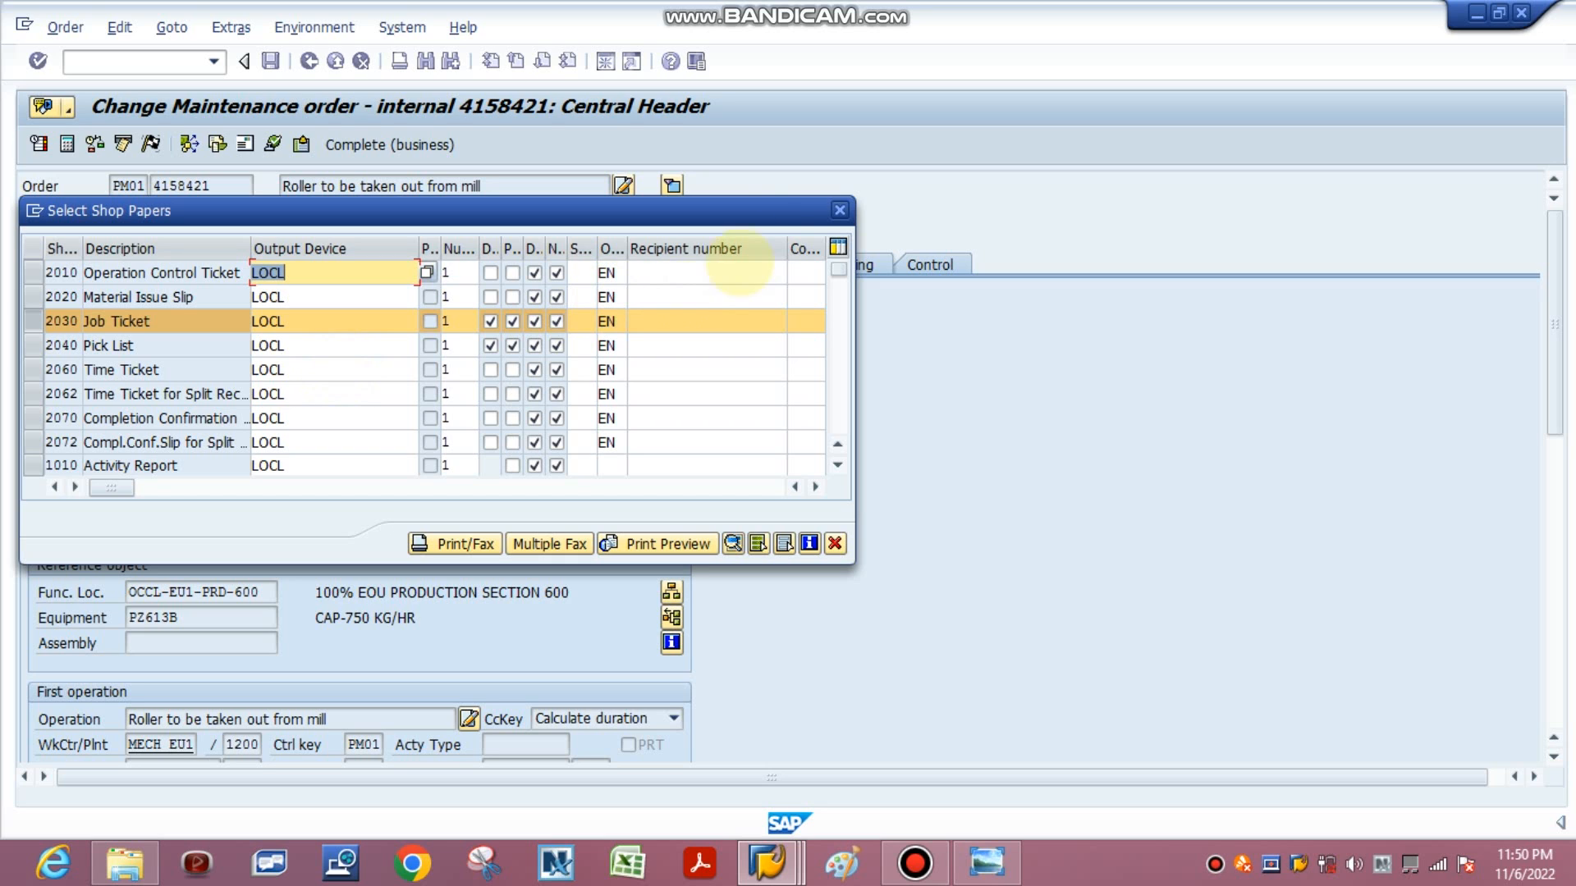
click(840, 211)
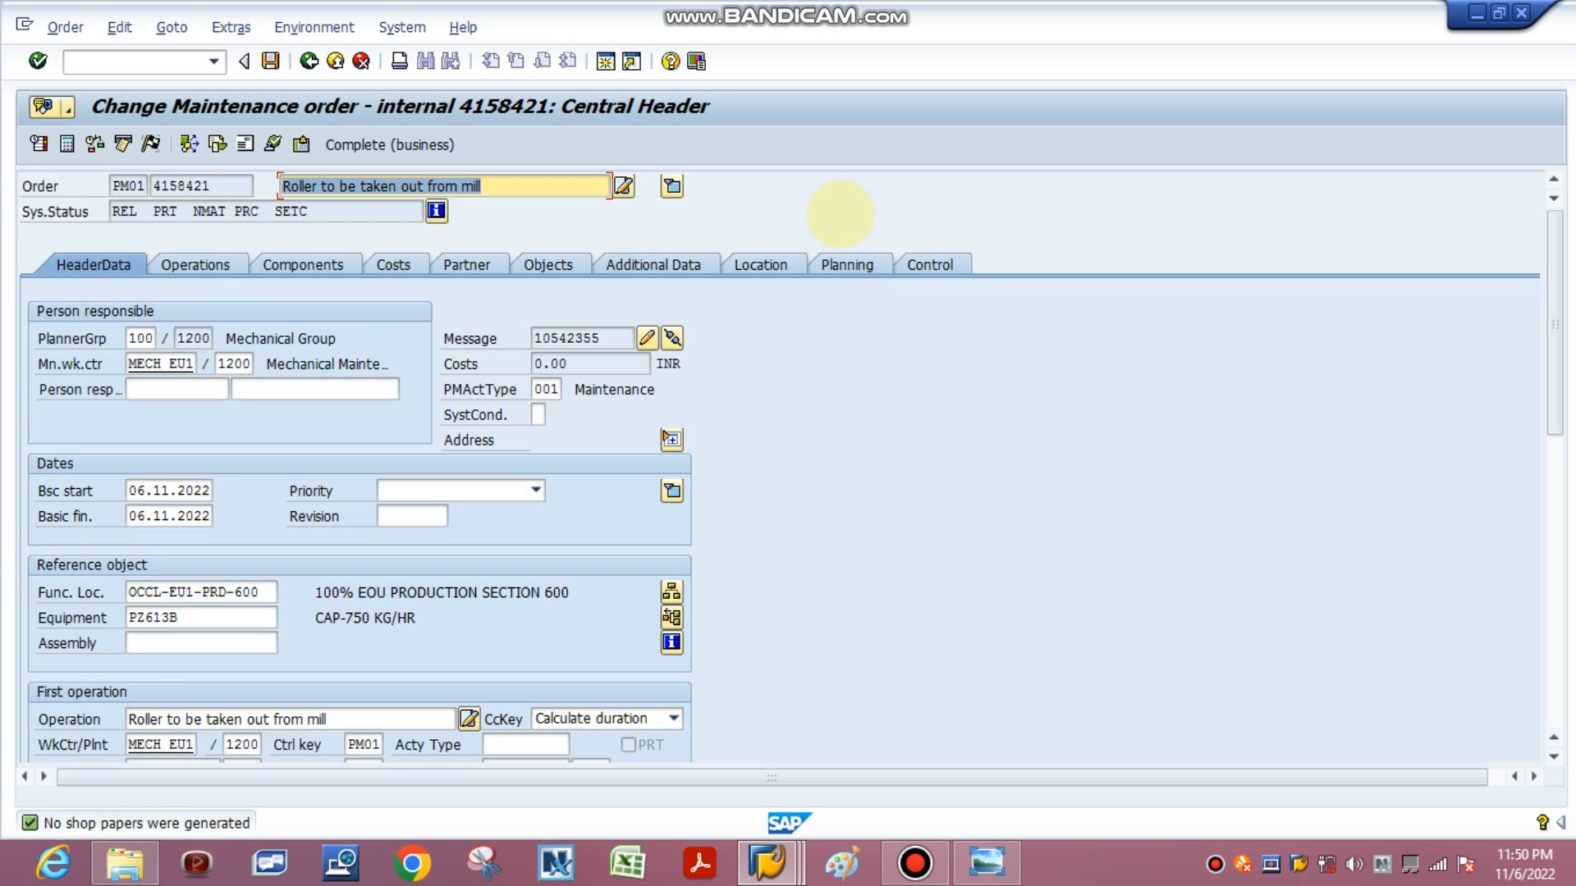